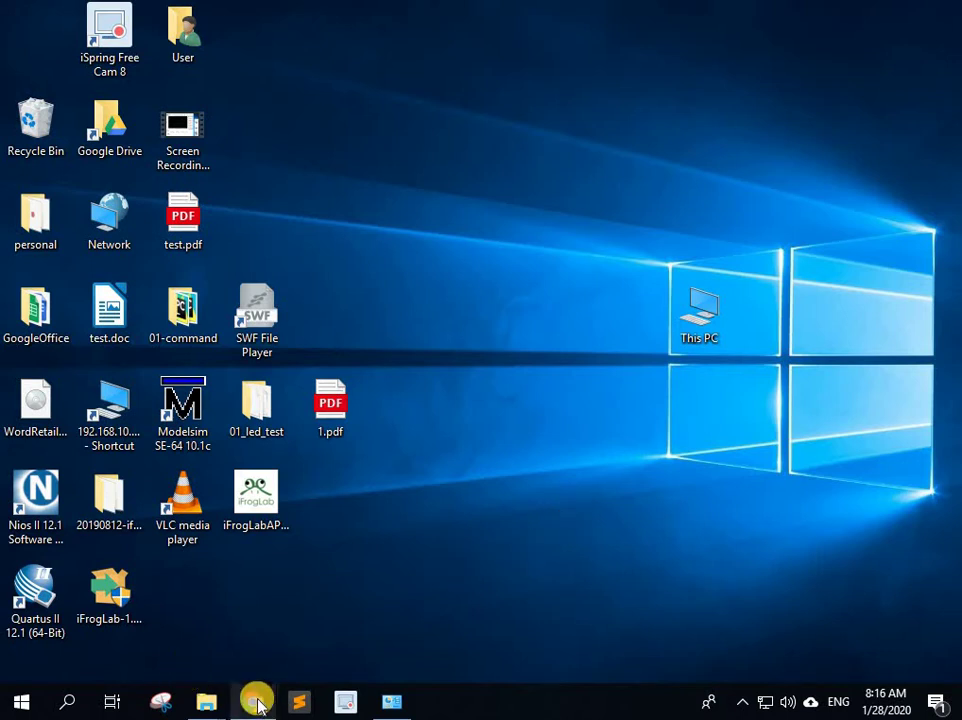
Step: Restore the Chrome window showing the iFrogLab English homepage from the taskbar
mouse_move(258, 706)
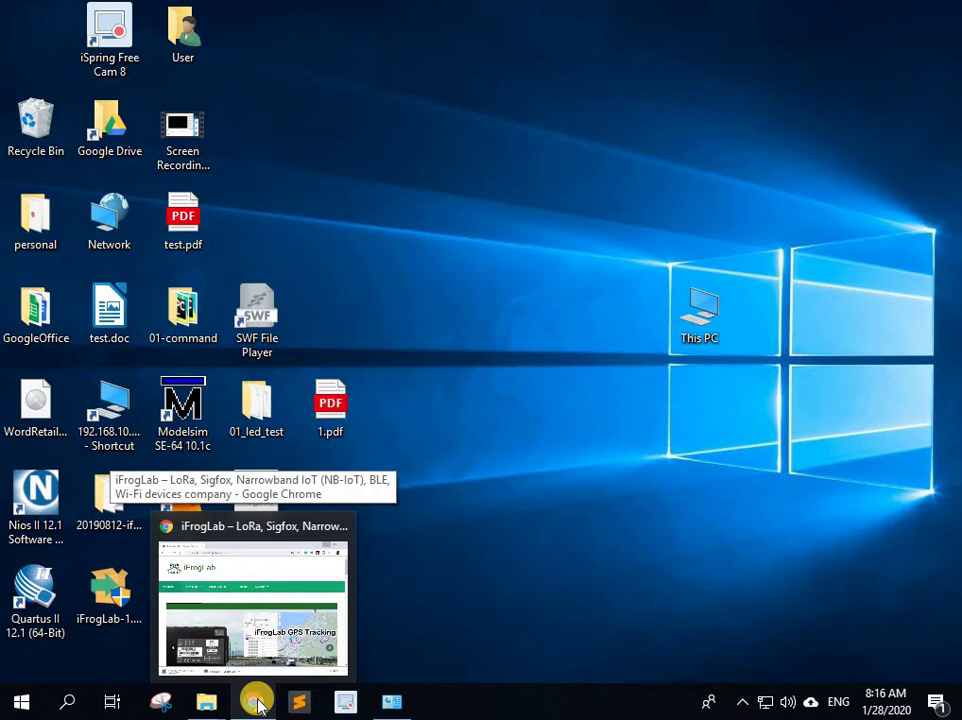
click(258, 706)
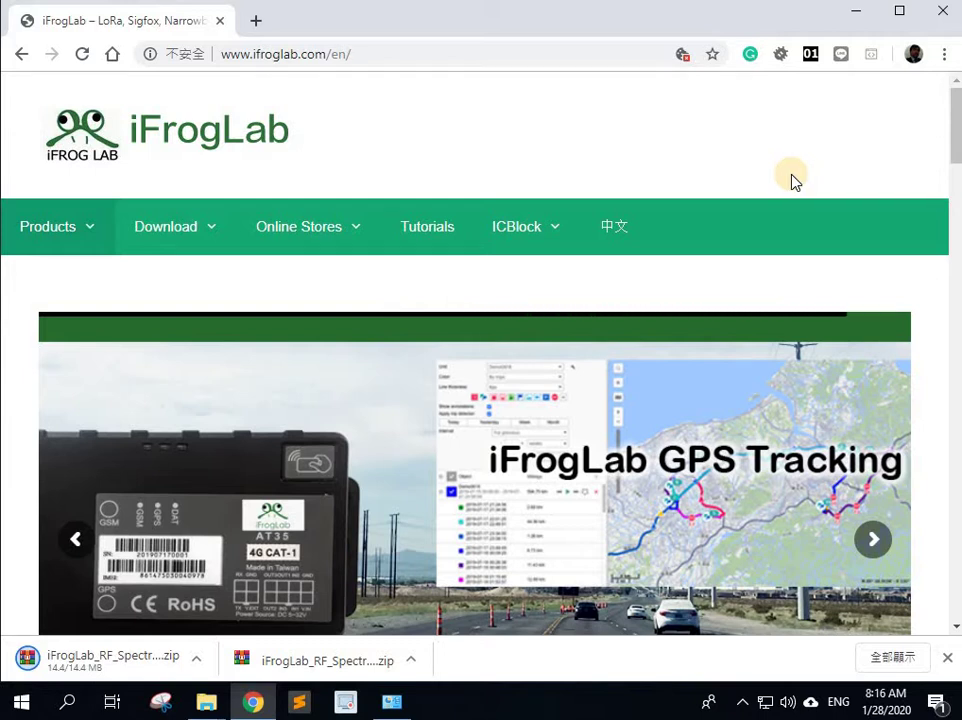
Step: Go to the iFrogLab Download page and find the 2.4G Spectrum Analyzer USB dongle row
mouse_move(165, 228)
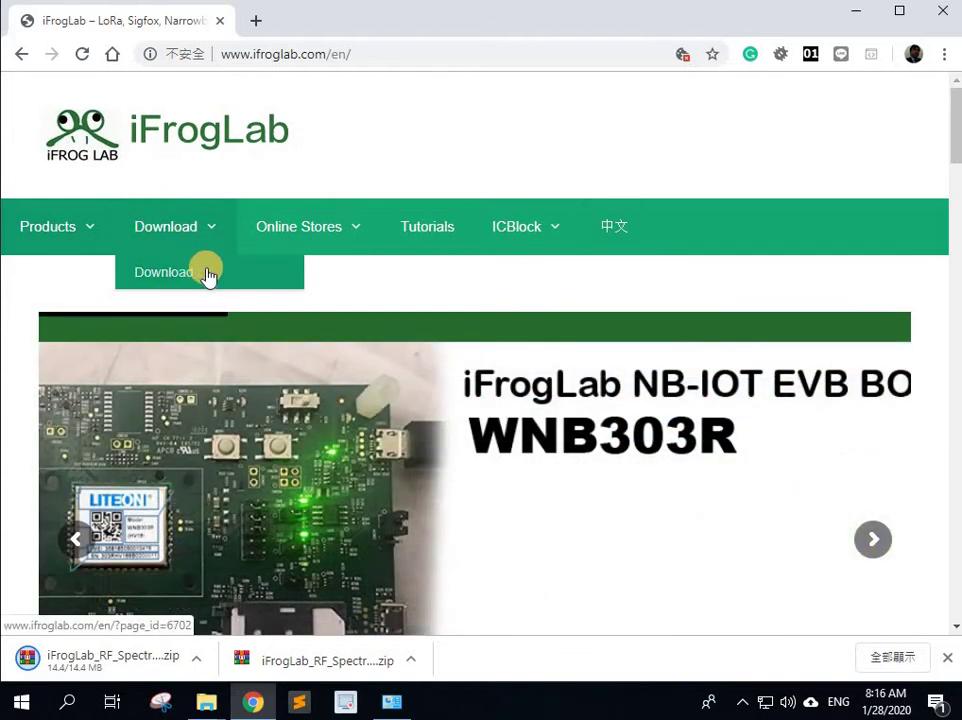
click(208, 274)
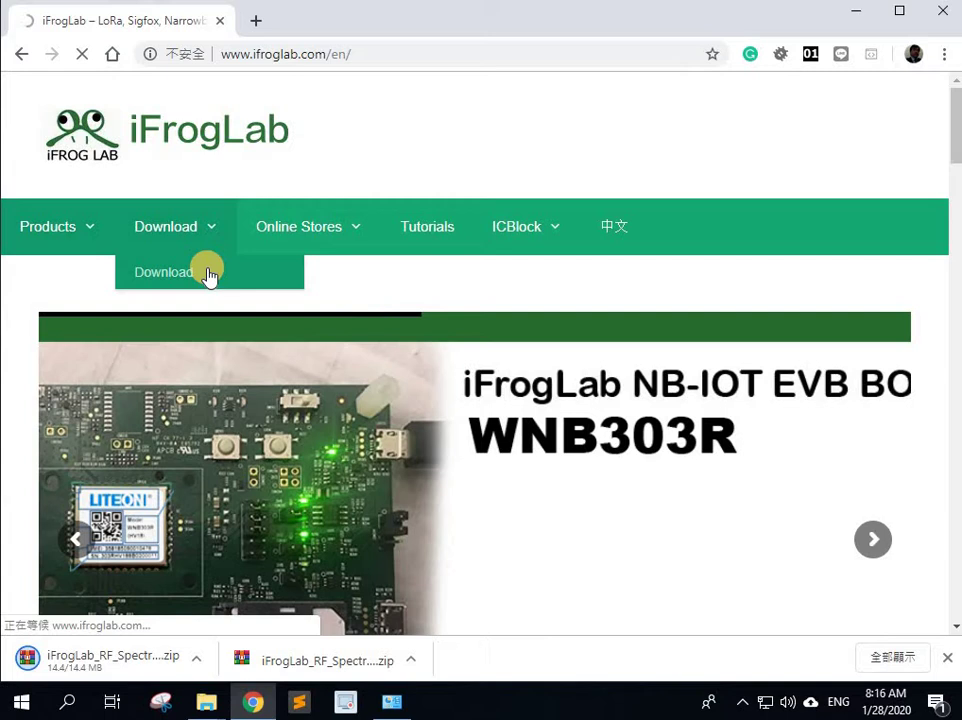
scroll(433, 303, down, 5)
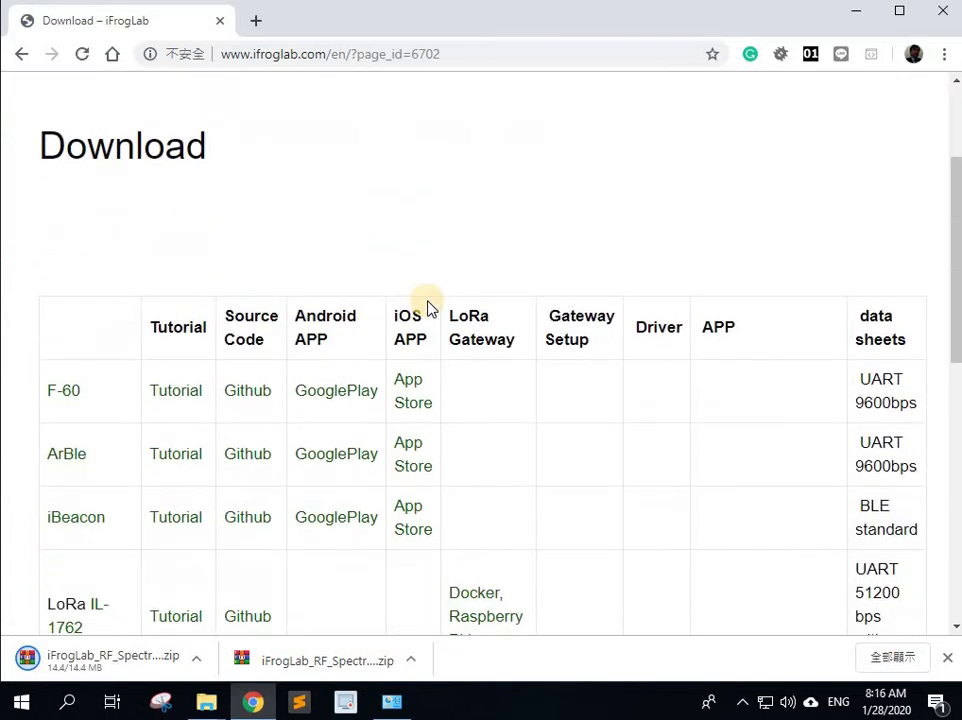
scroll(433, 303, down, 4)
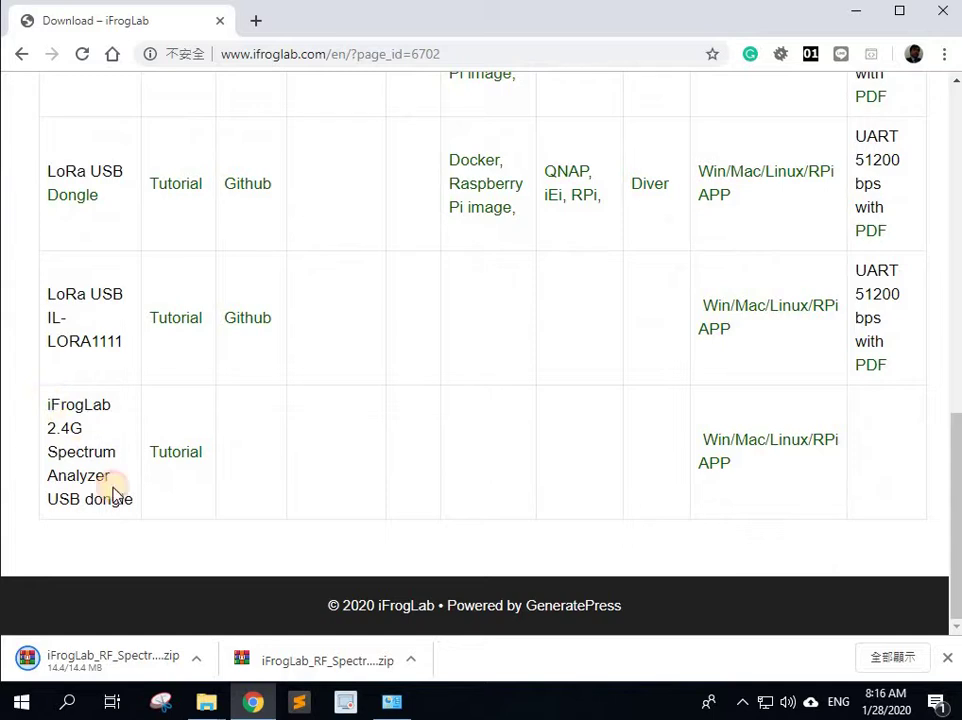
triple_click(120, 490)
click(664, 465)
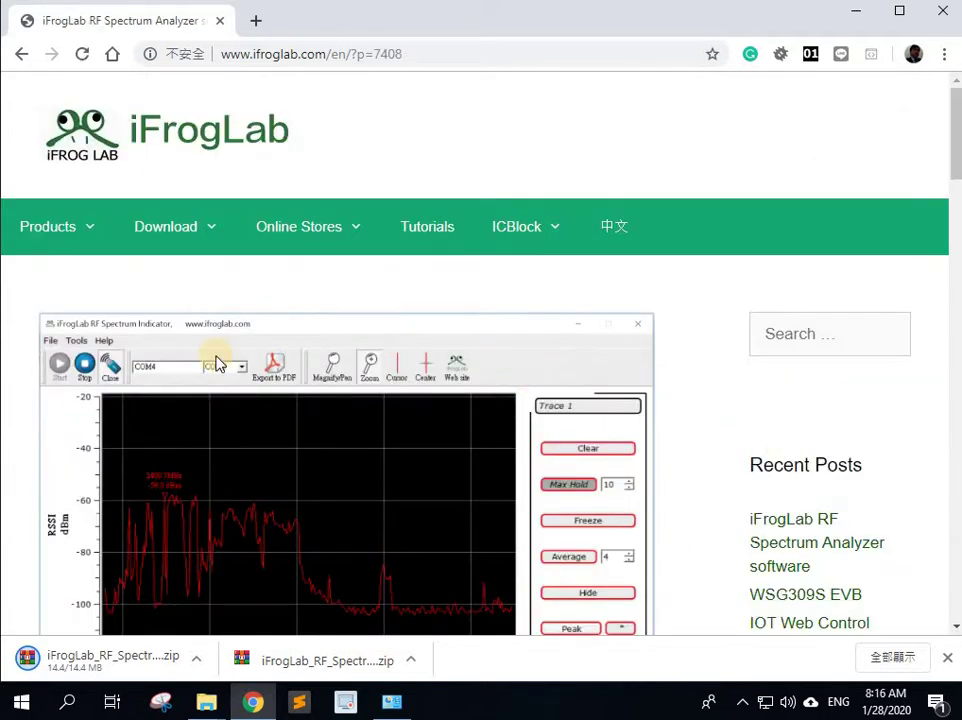
Step: Scroll the RF Spectrum Analyzer software page down to its Download section
scroll(178, 362, down, 5)
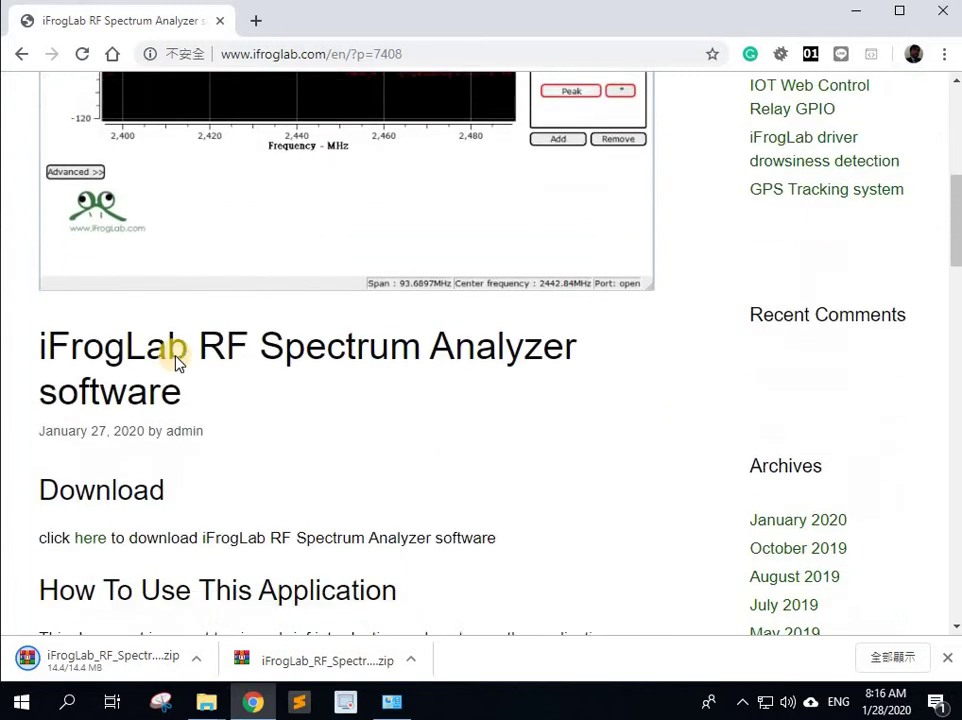
scroll(178, 361, down, 2)
drag(423, 129, 150, 268)
click(39, 279)
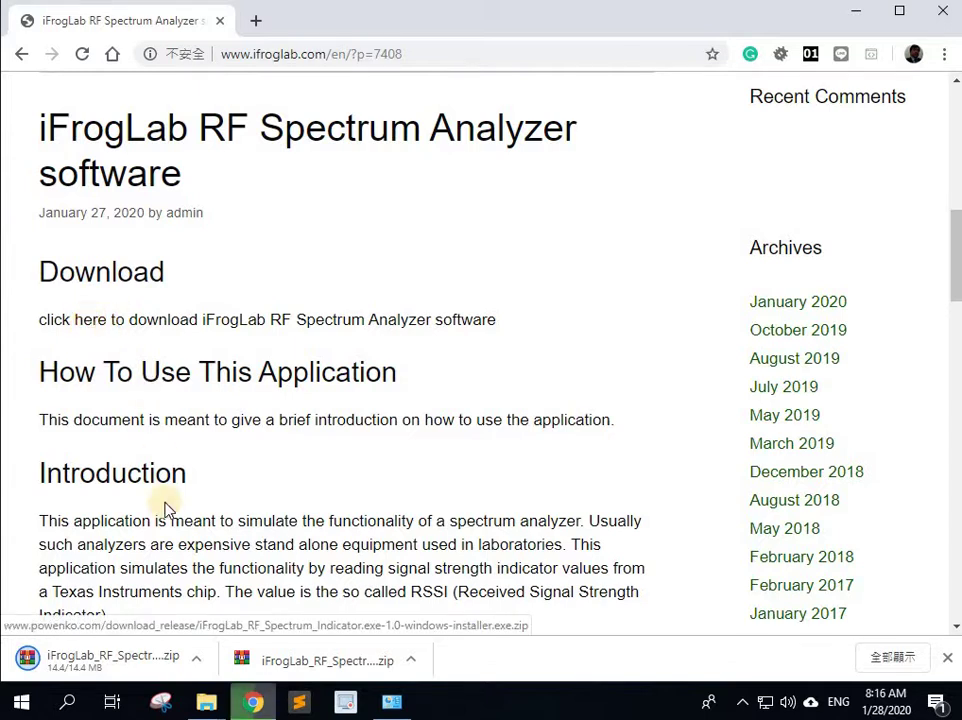
Step: Check the downloaded installer zips and bring up Chrome's full downloads list
click(198, 660)
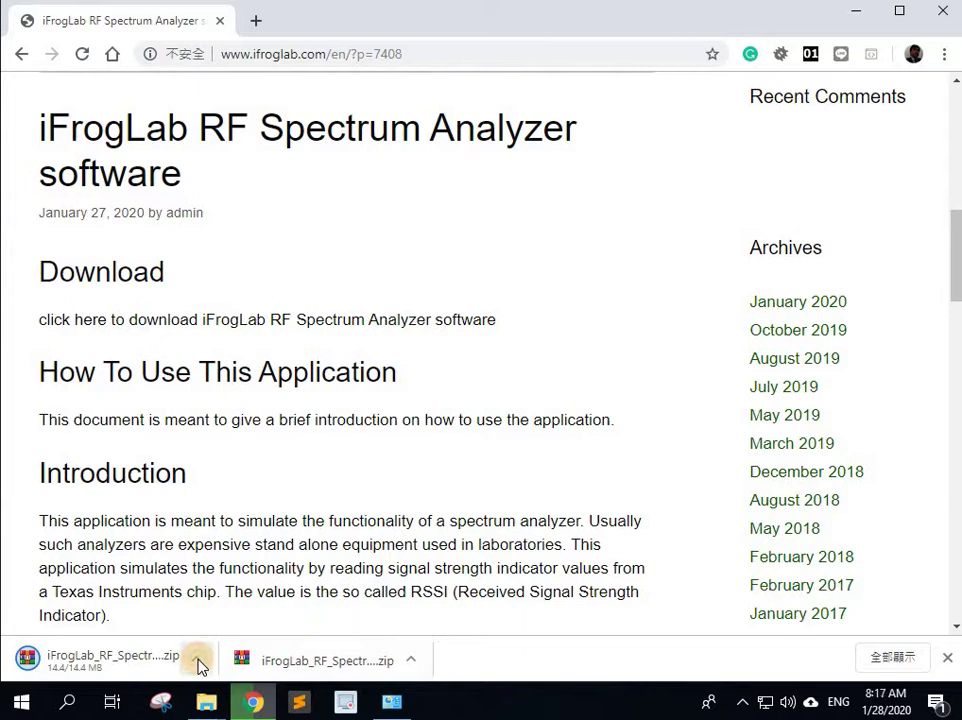
click(247, 588)
click(412, 661)
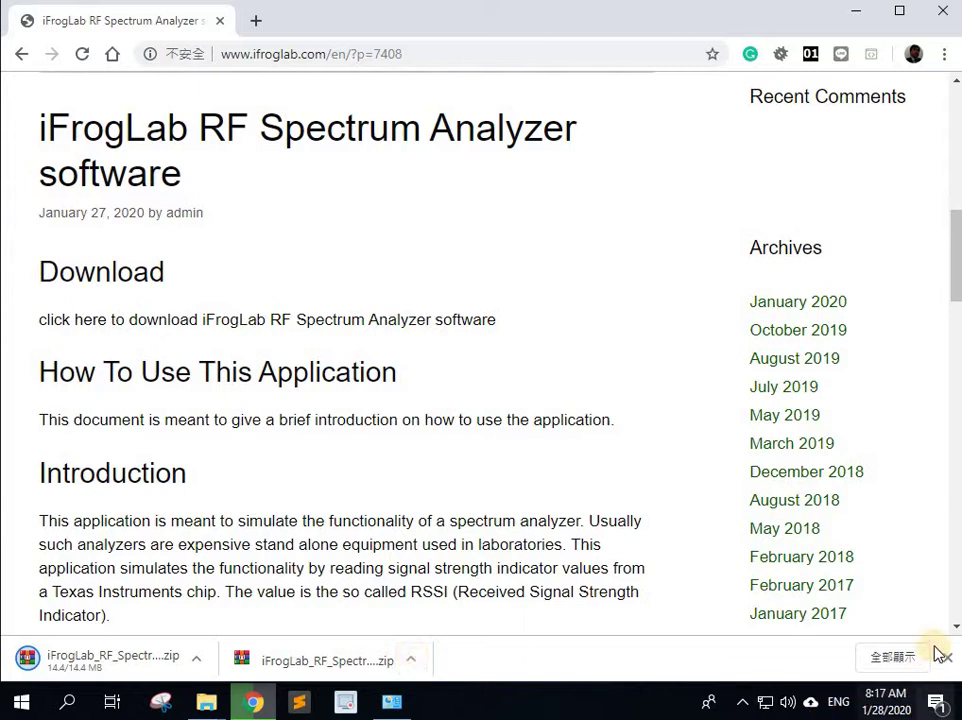
click(880, 665)
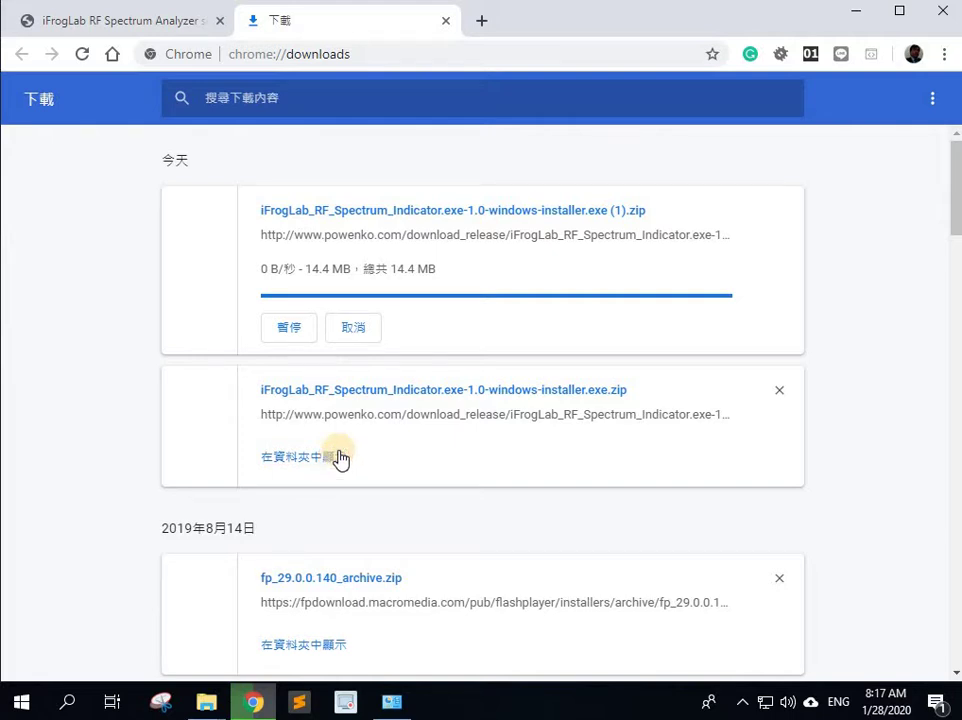
Step: Cancel the duplicate (1) installer zip download and bring forward File Explorer's Desktop folder
click(296, 332)
click(362, 336)
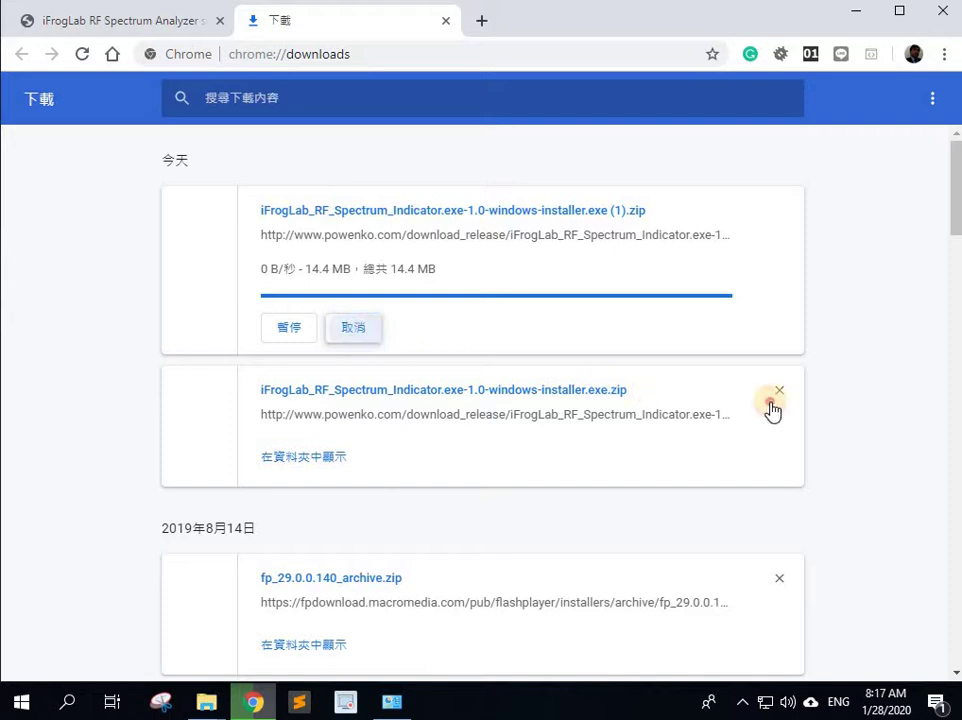
double_click(300, 460)
click(368, 338)
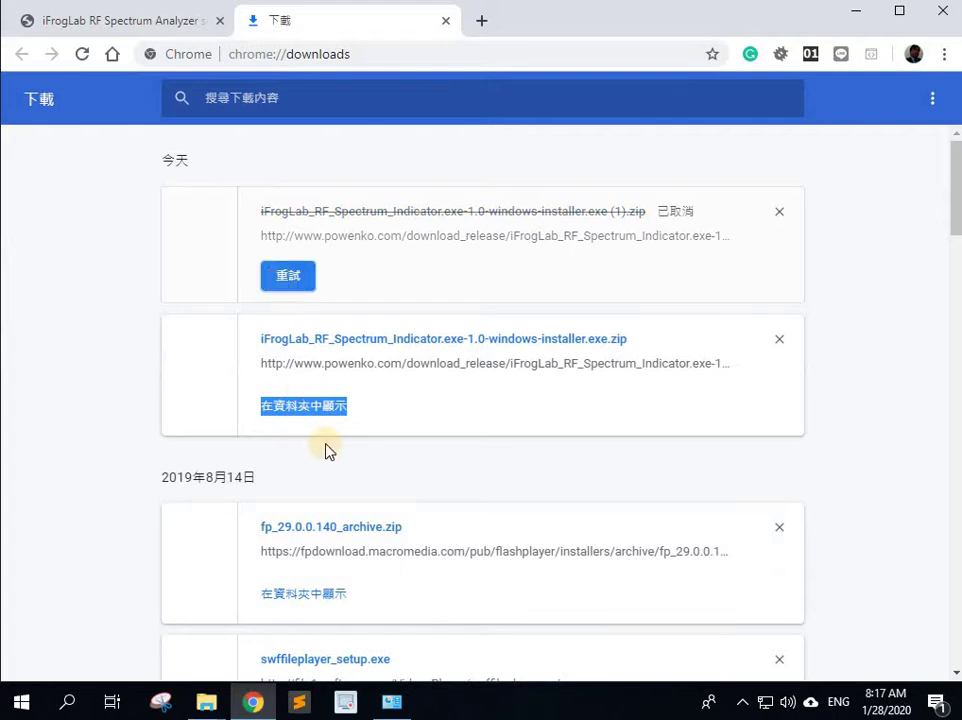
click(325, 410)
click(206, 702)
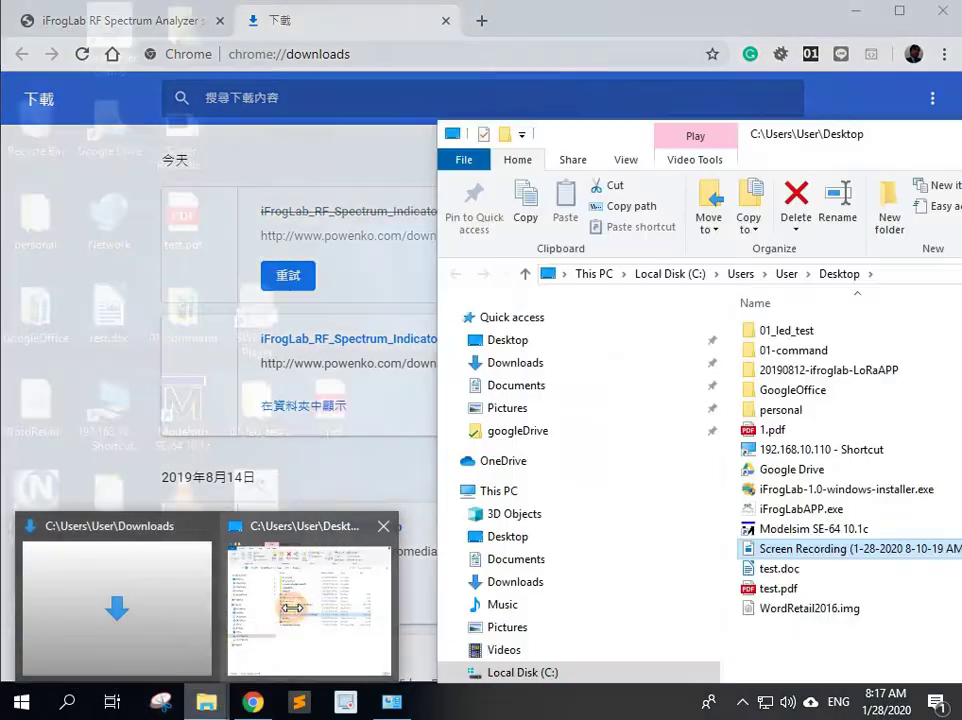
click(296, 615)
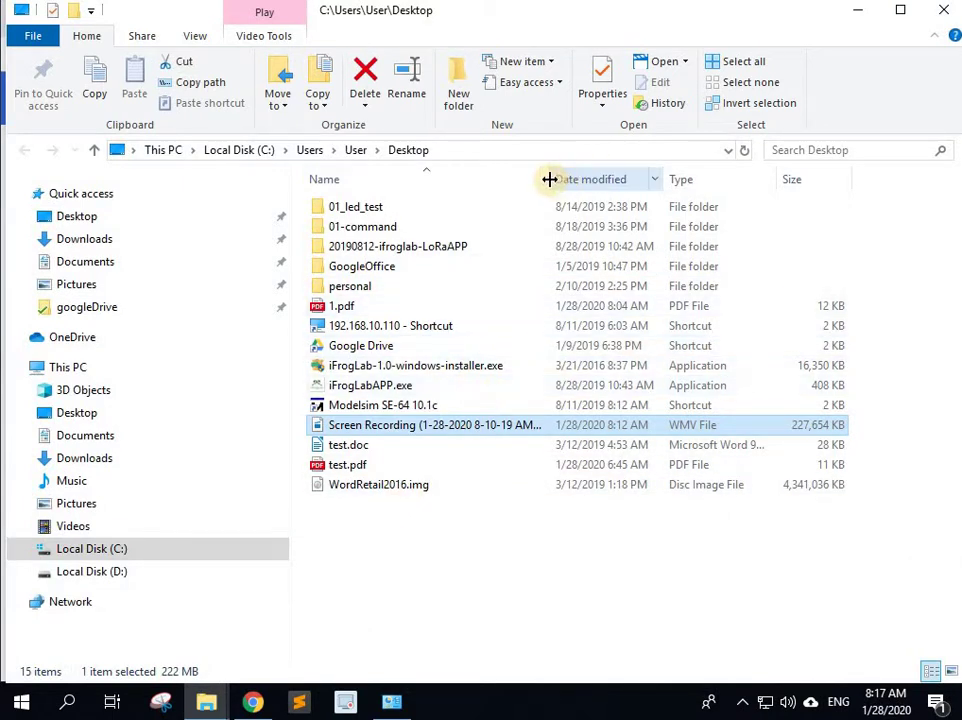
Step: Show Downloads with a widened Name column and select the iFrogLab installer zip
drag(549, 179, 680, 180)
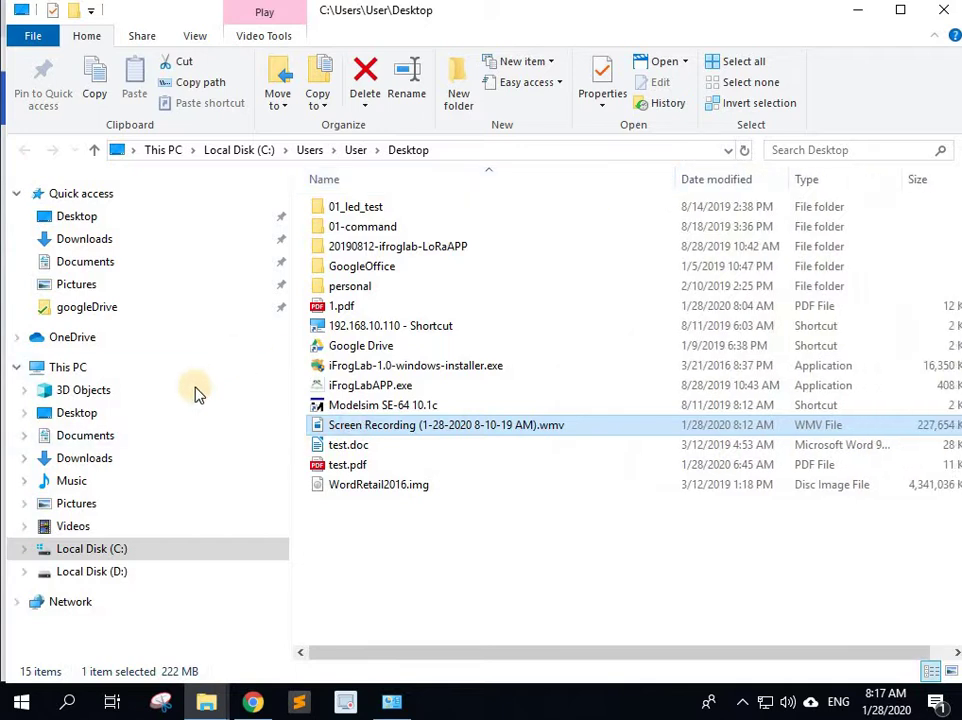
click(114, 241)
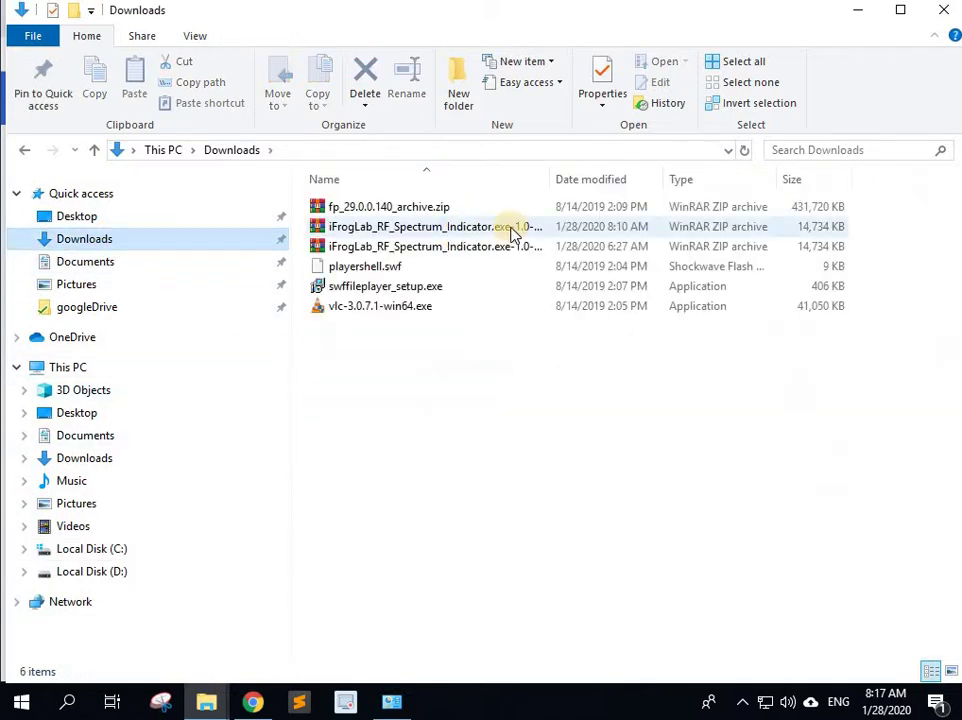
drag(554, 179, 808, 182)
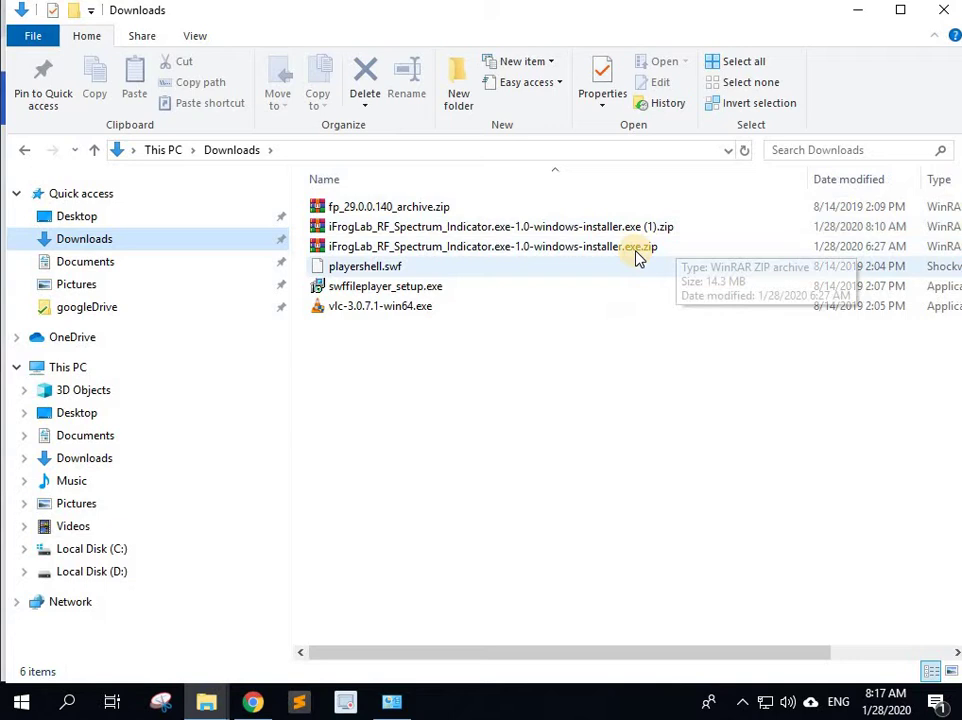
click(636, 251)
Step: Extract the installer zip into Downloads with Extract Here
right_click(636, 251)
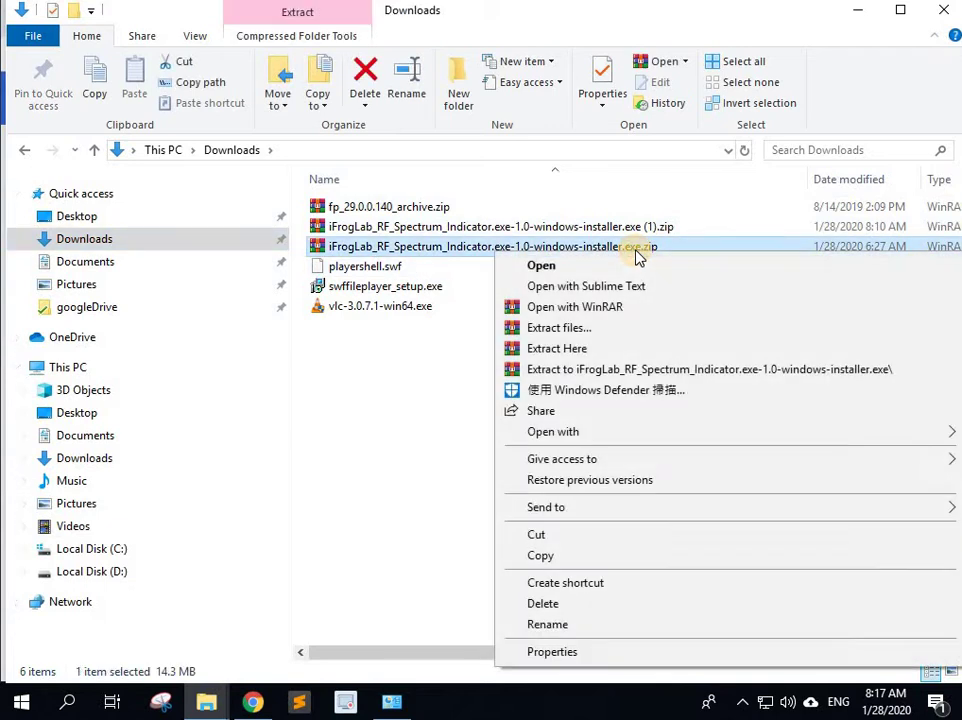
click(676, 351)
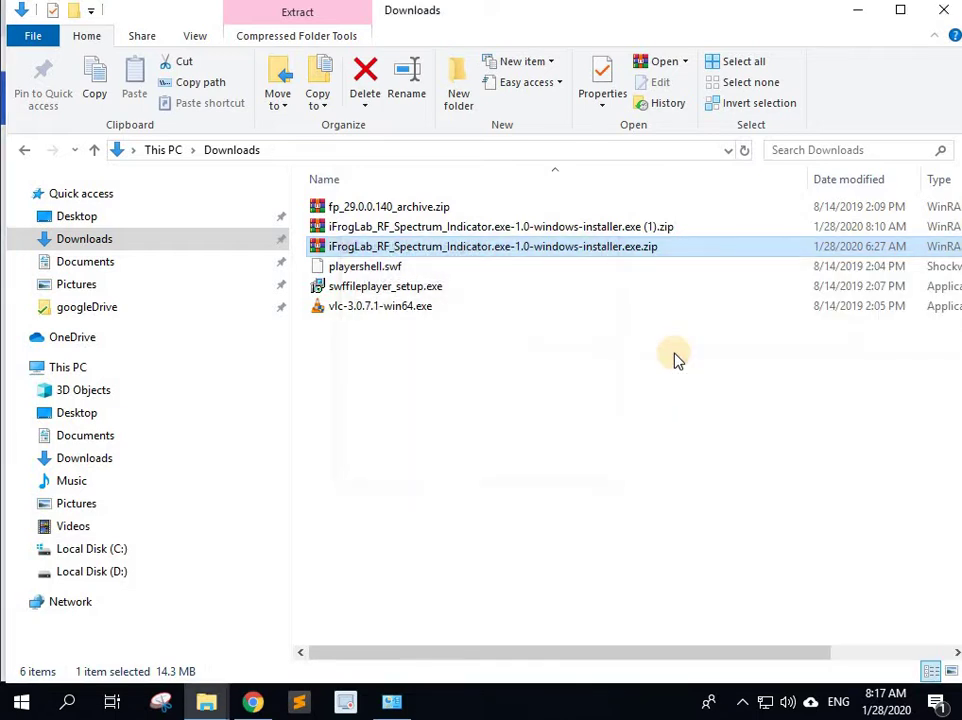
click(450, 268)
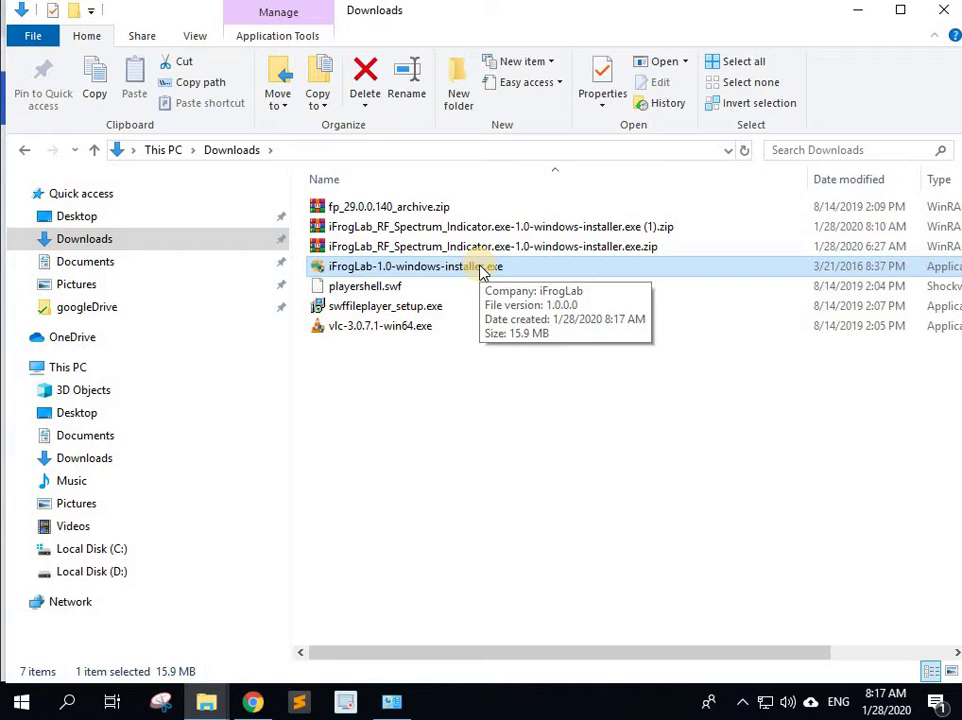
Step: Launch iFrogLab-1.0-windows-installer.exe and confirm English as the setup language
double_click(483, 272)
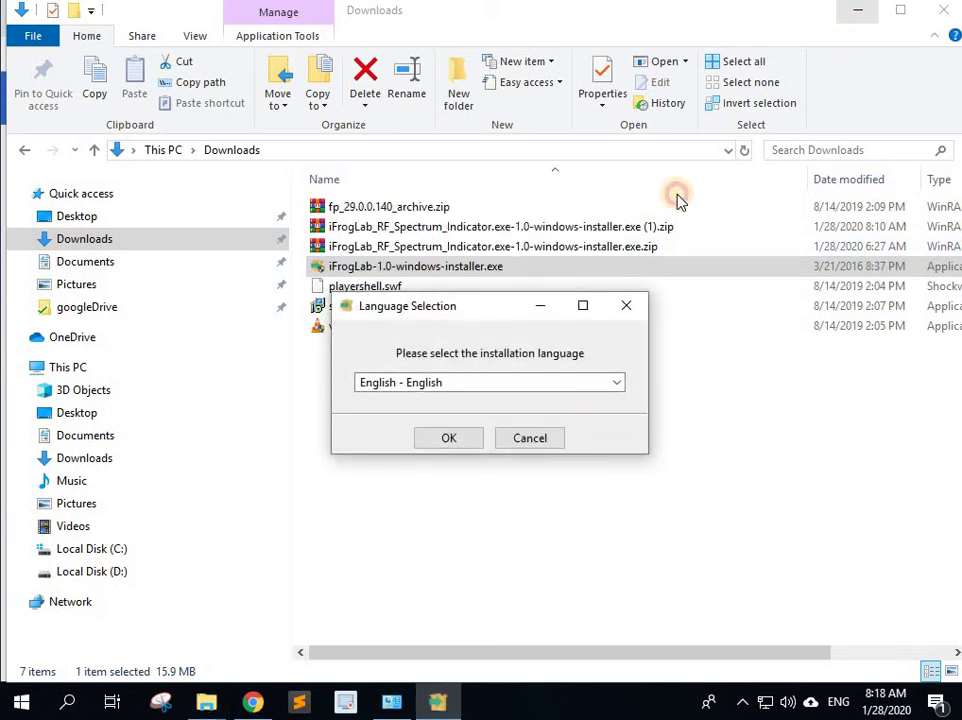
click(857, 10)
click(855, 10)
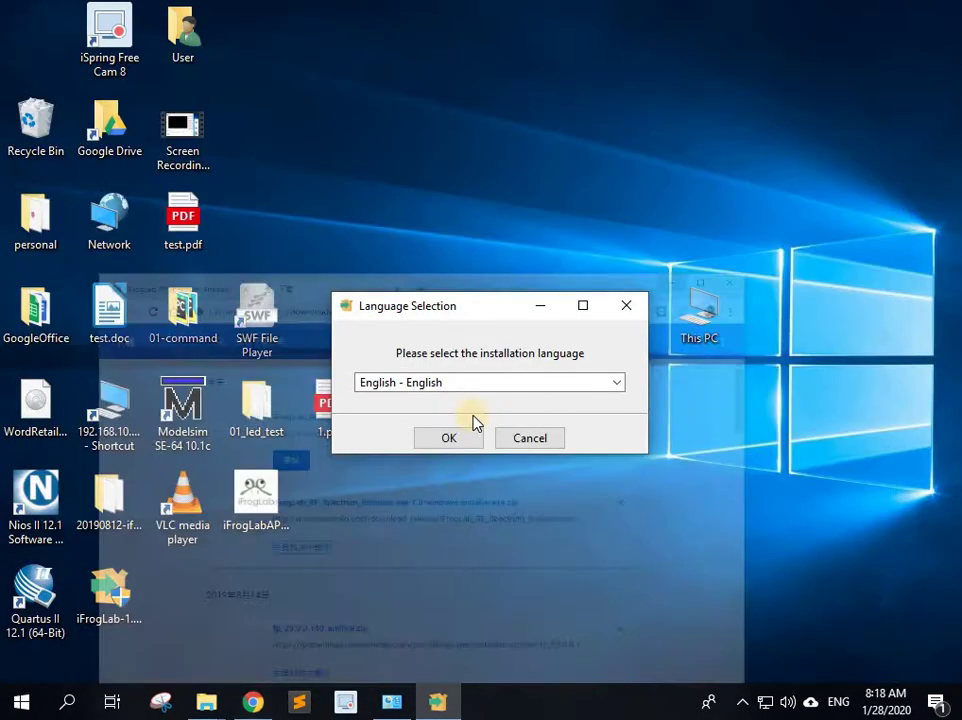
click(447, 440)
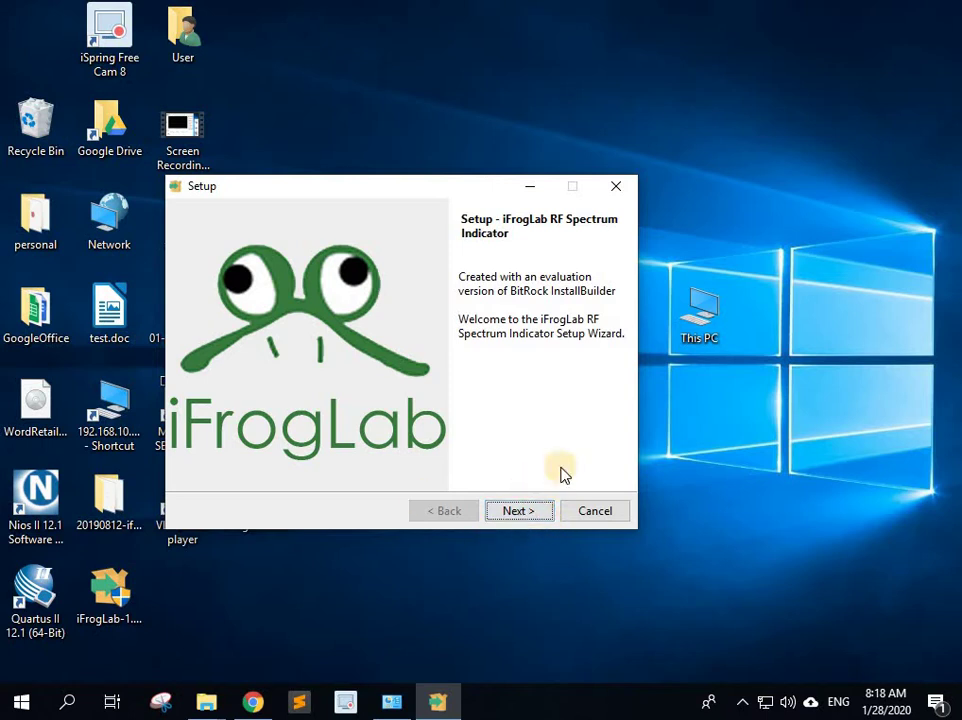
Step: Install into the default C:\Program Files (x86) directory through to the completion page
click(525, 512)
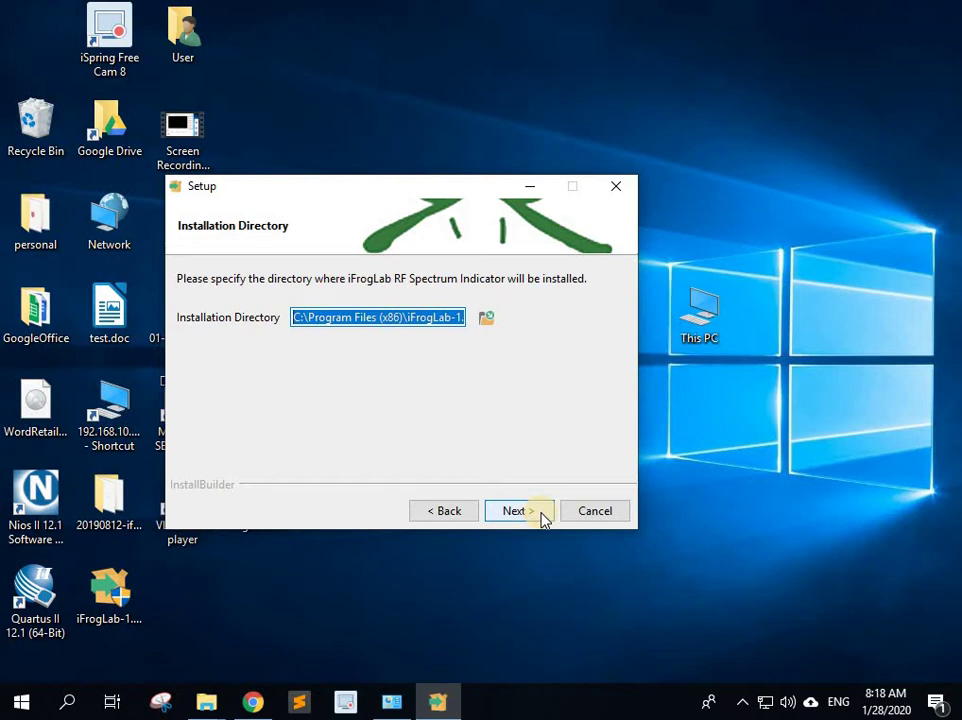
click(545, 518)
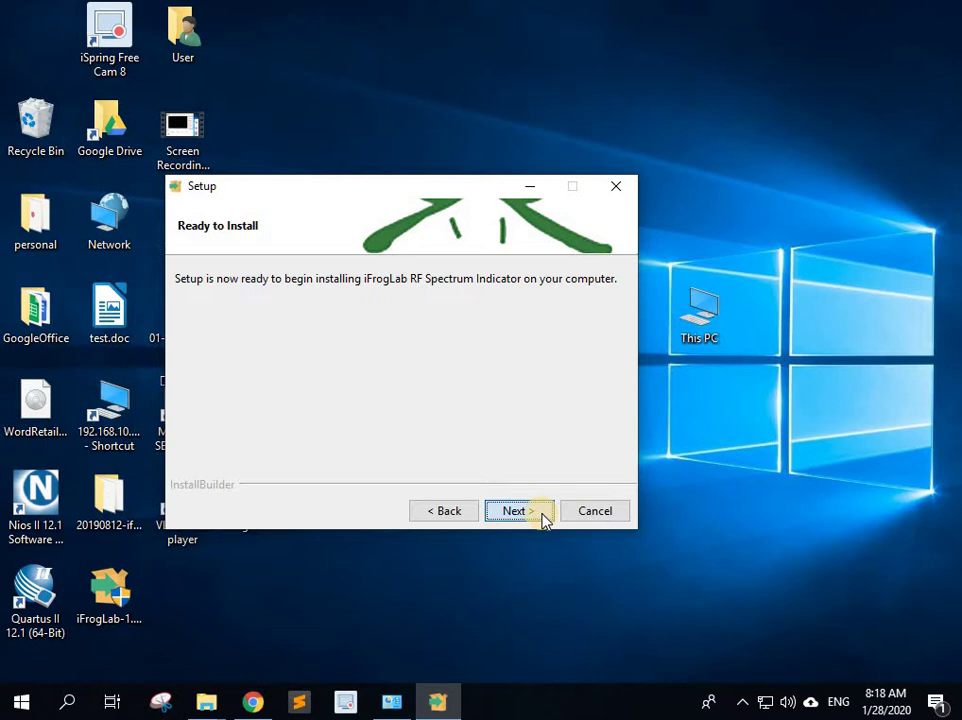
click(544, 514)
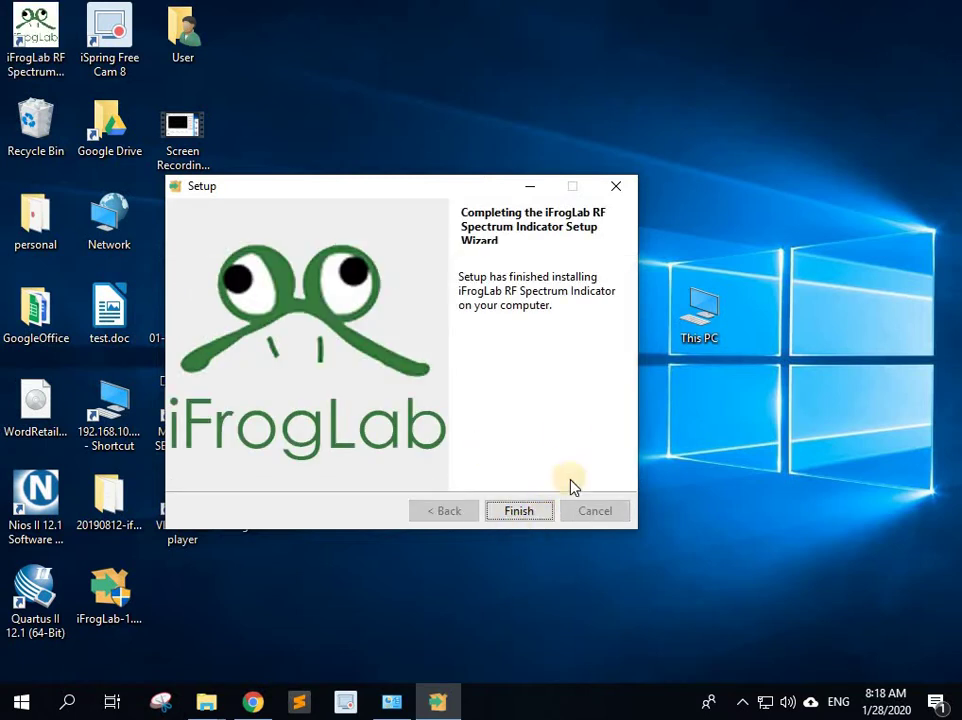
Step: Finish Setup, then launch and close iFrogLabAPP.exe from the desktop
click(519, 513)
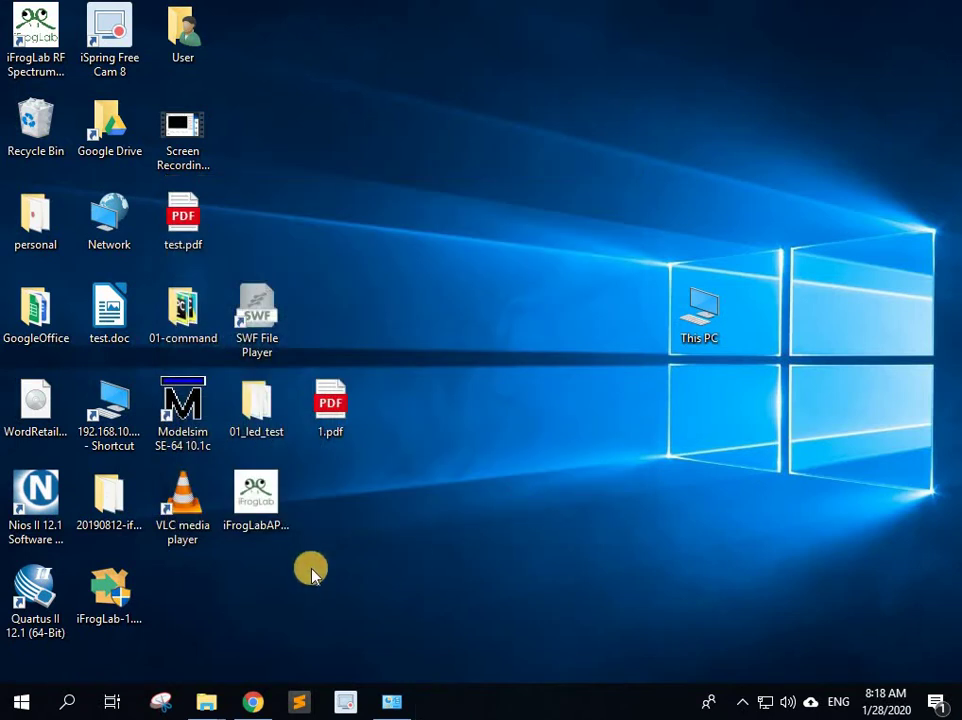
click(257, 505)
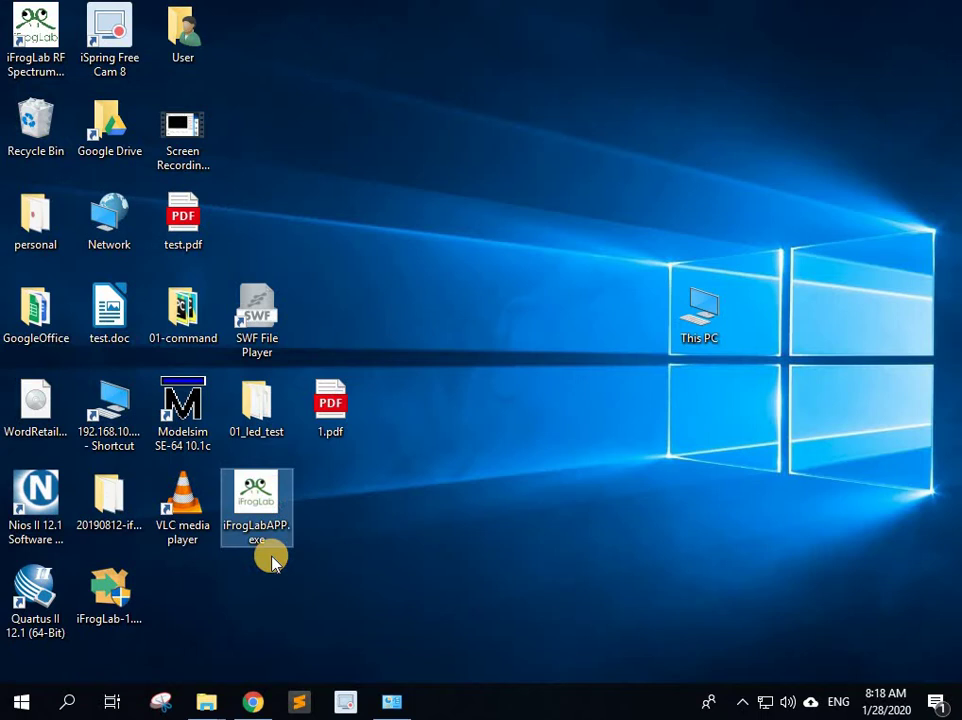
double_click(258, 503)
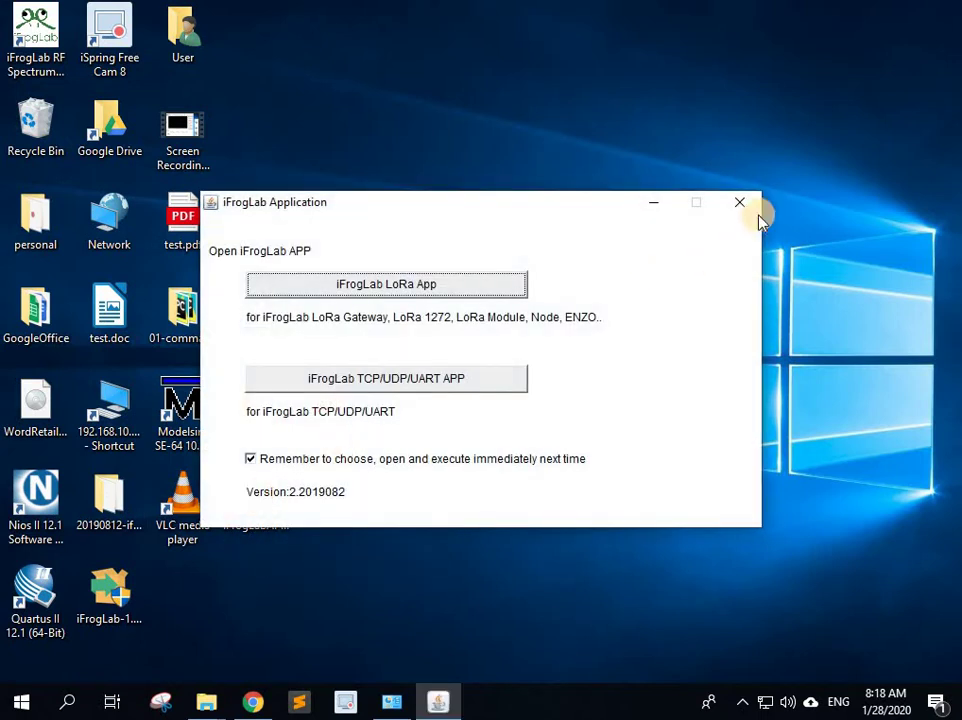
click(741, 203)
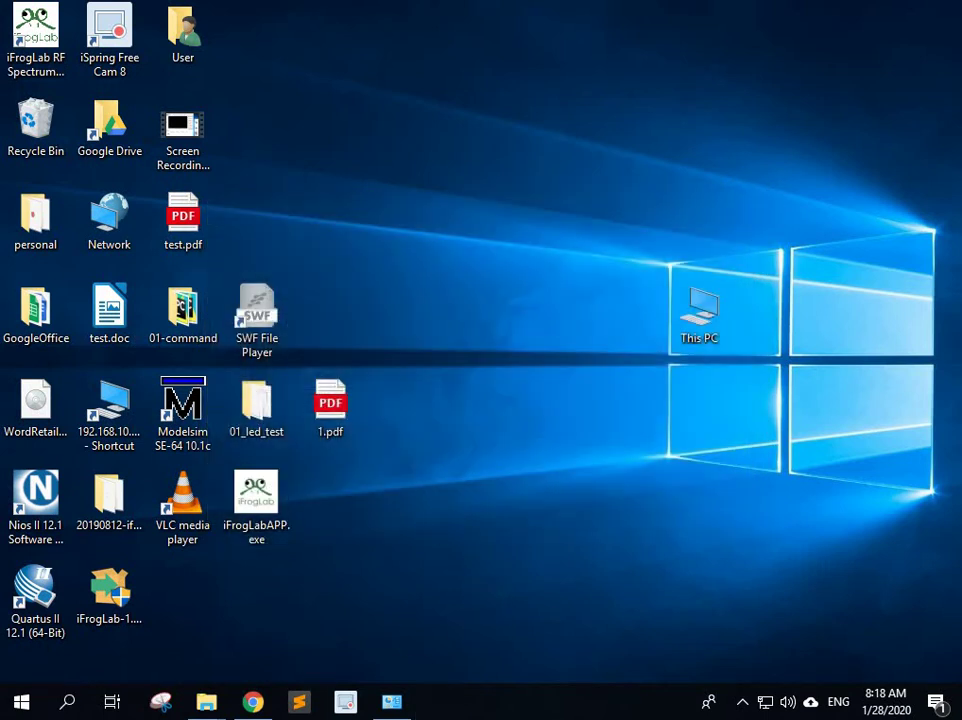
Step: Start iFrogLab RF Spectrum Indicator from its folder under I in the Start menu
click(22, 703)
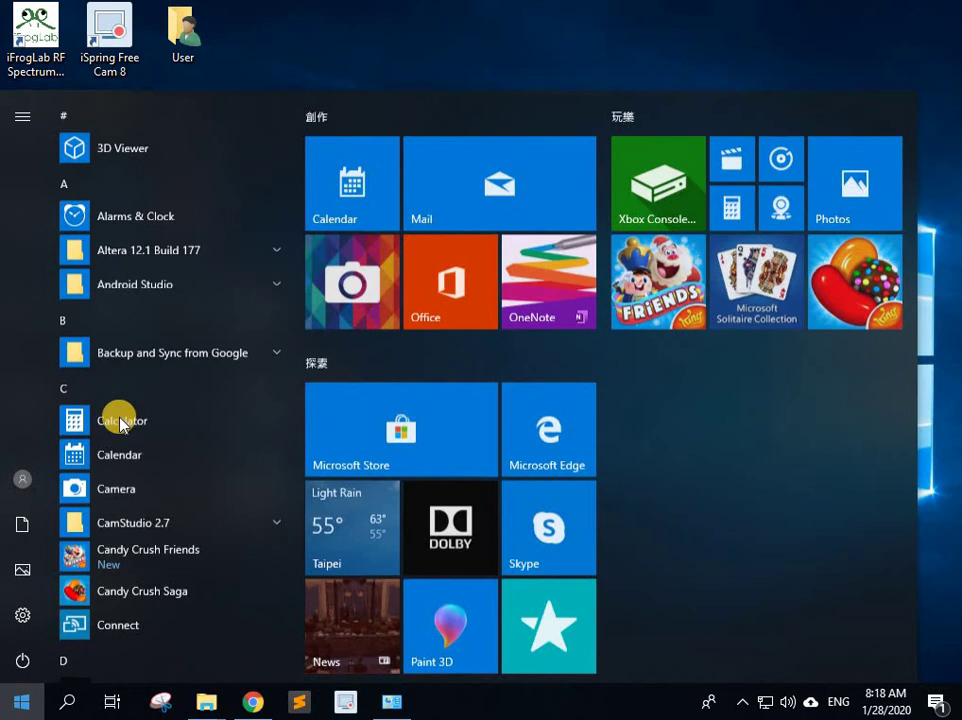
scroll(122, 419, down, 8)
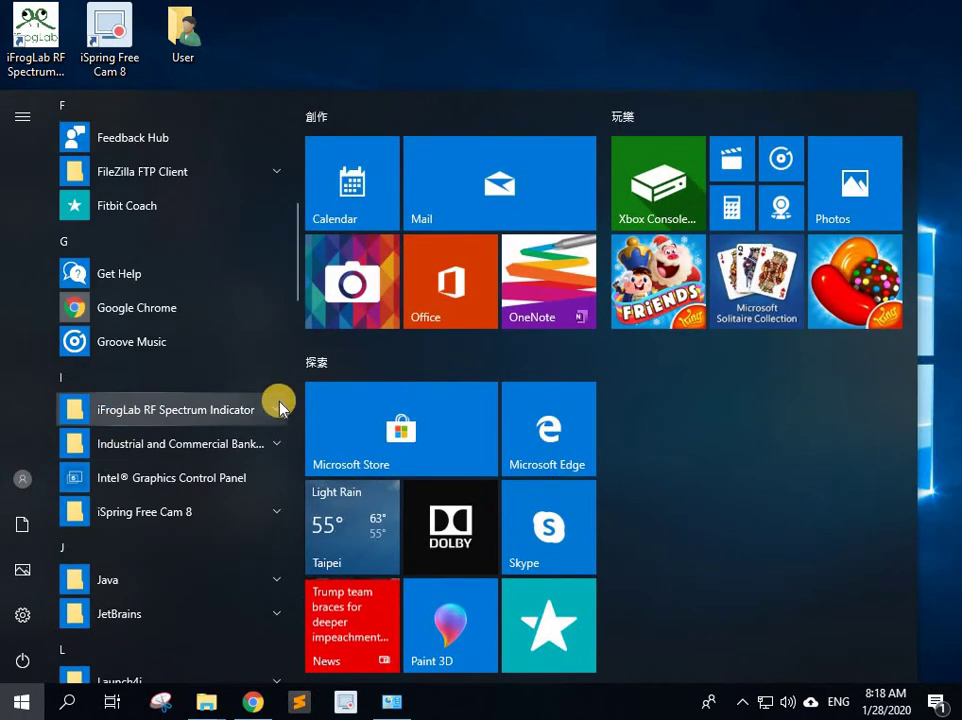
click(279, 409)
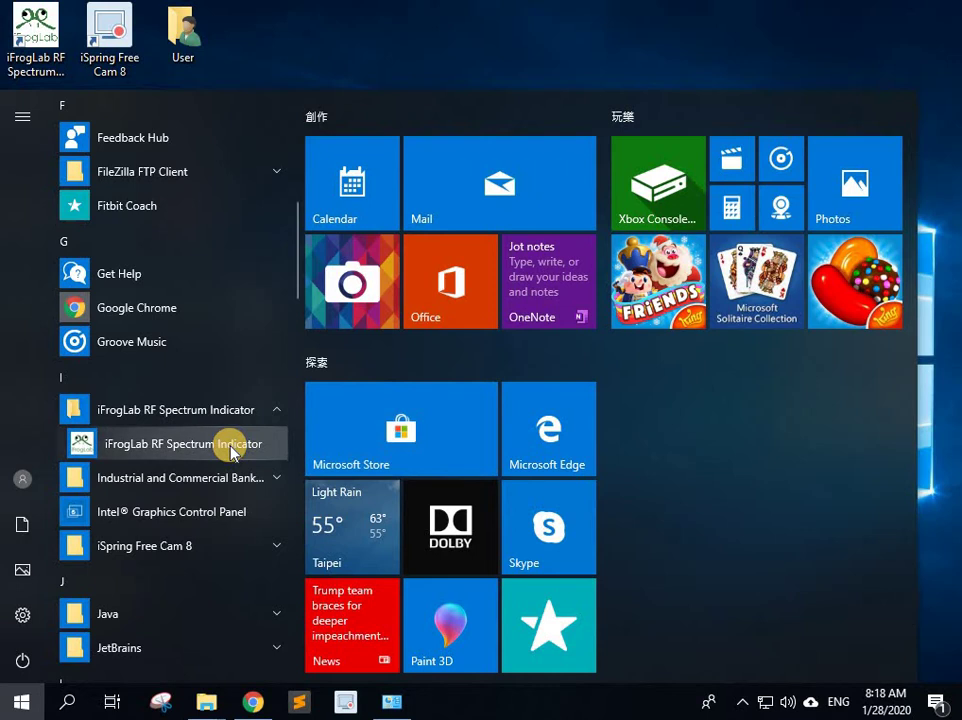
click(232, 450)
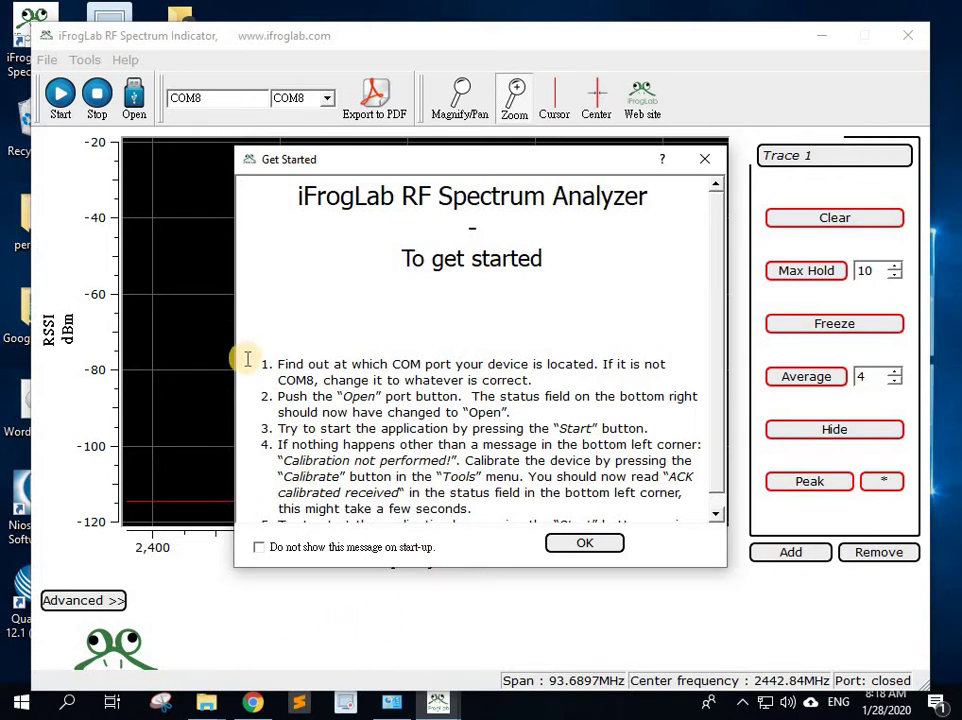
Step: Dismiss the Get Started dialog and check the COM port list without changing it
click(612, 544)
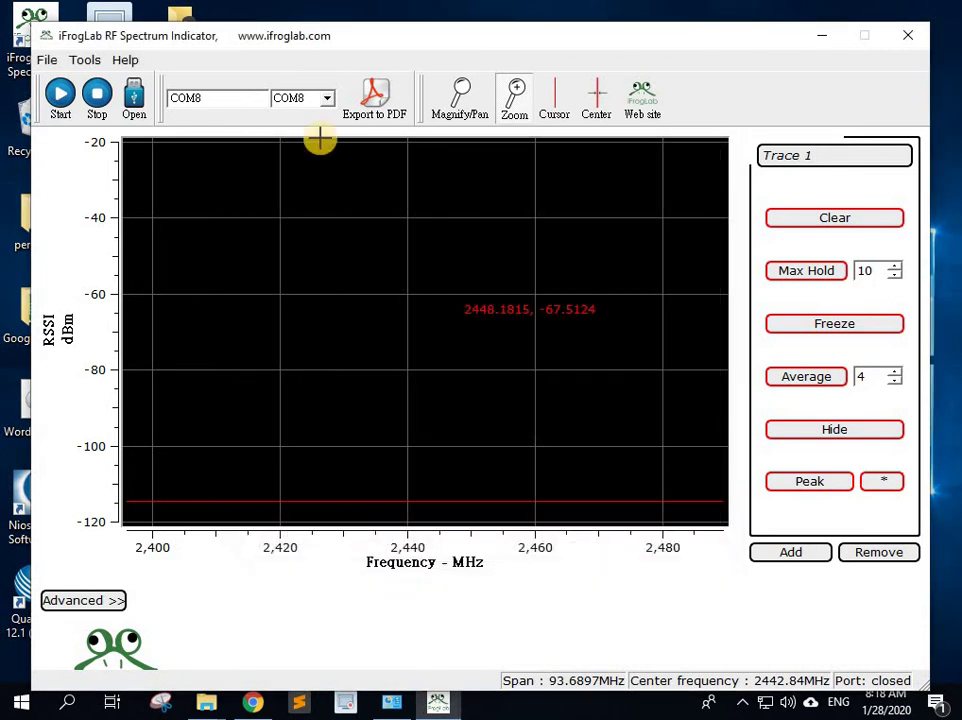
click(330, 100)
click(513, 38)
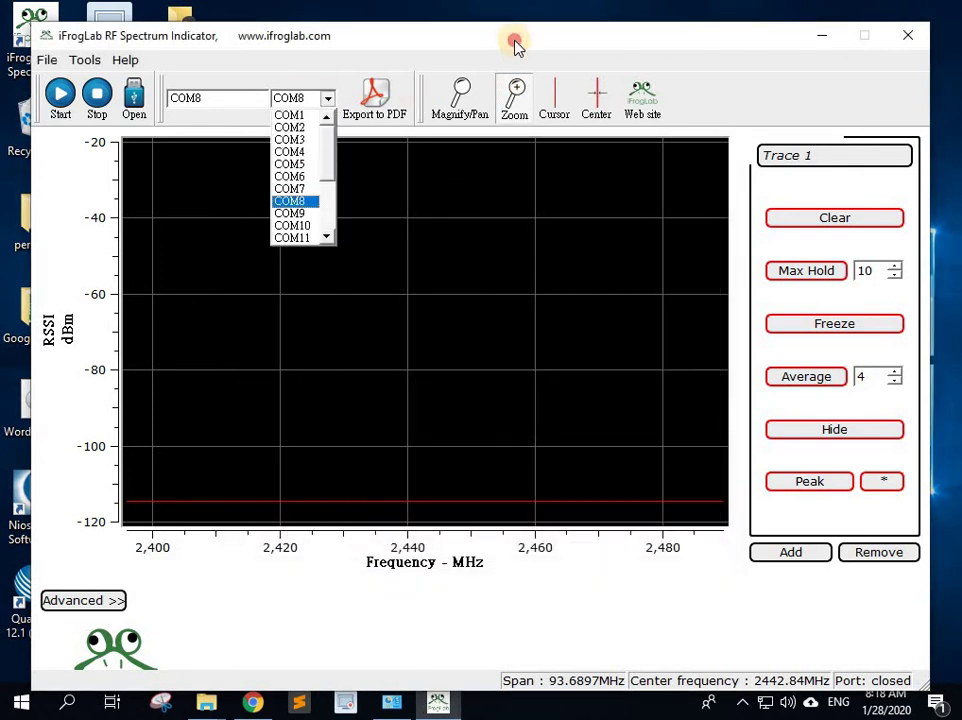
Step: Open Device Manager via a 'device' search and confirm the USB serial device is on COM6
click(67, 704)
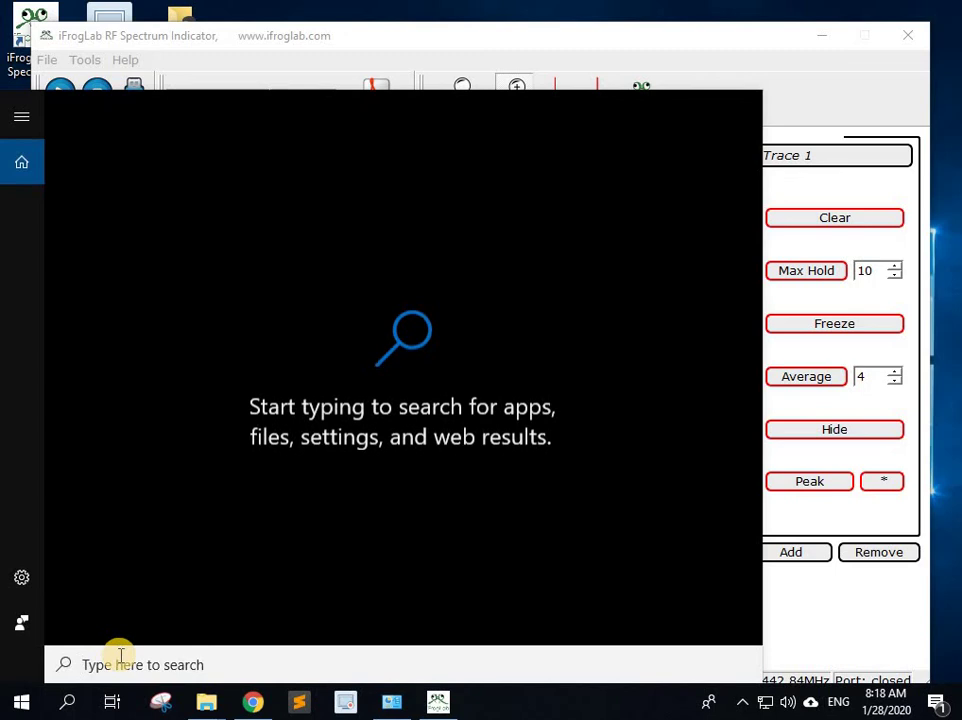
text(device)
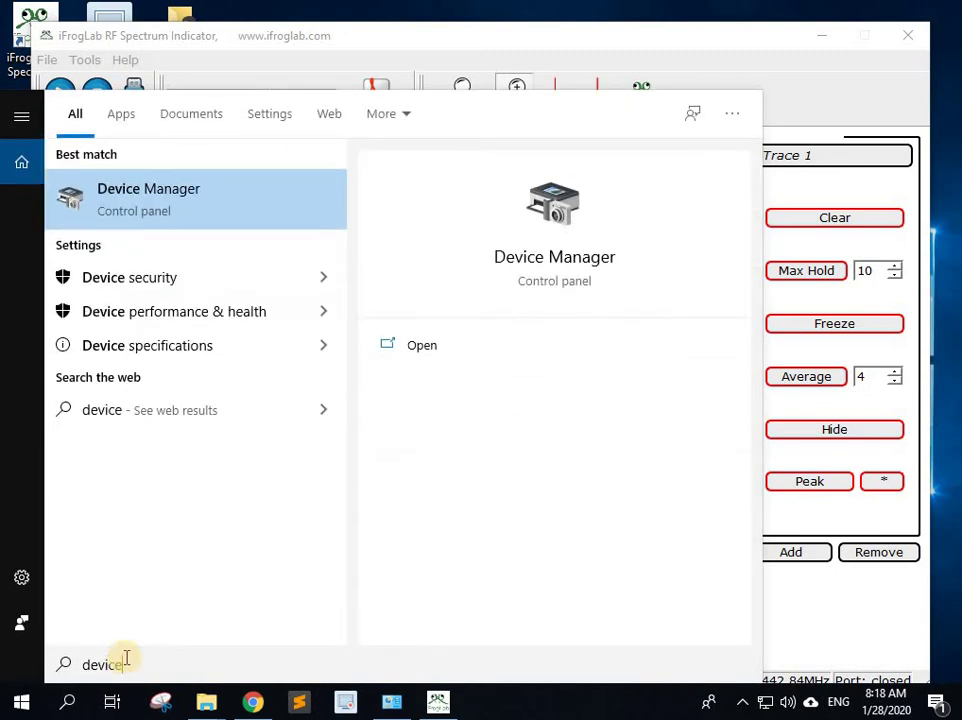
click(196, 197)
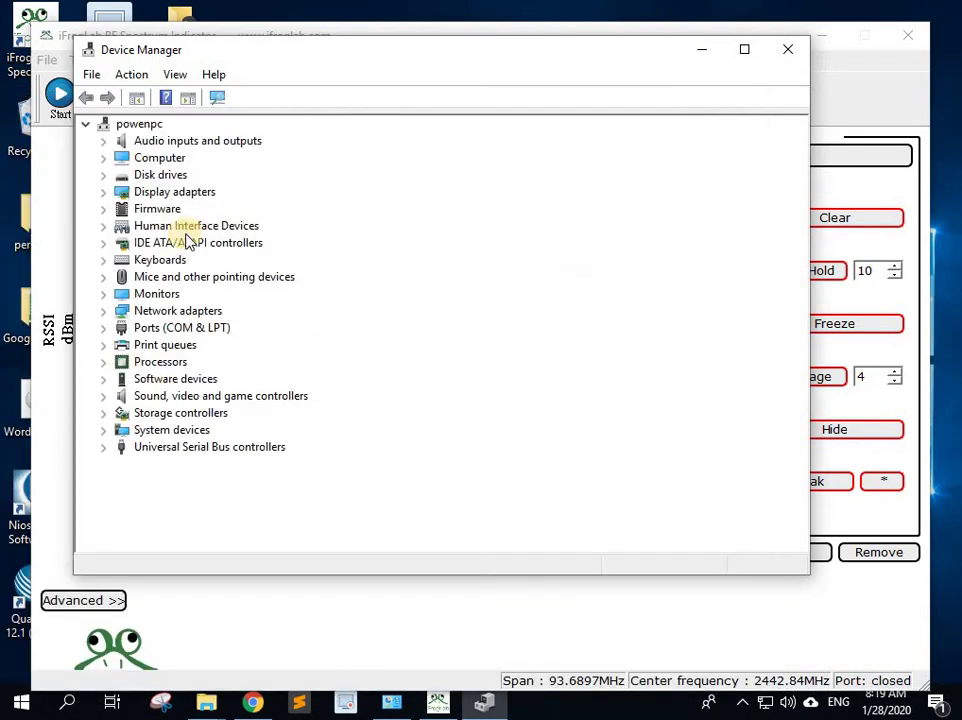
double_click(188, 335)
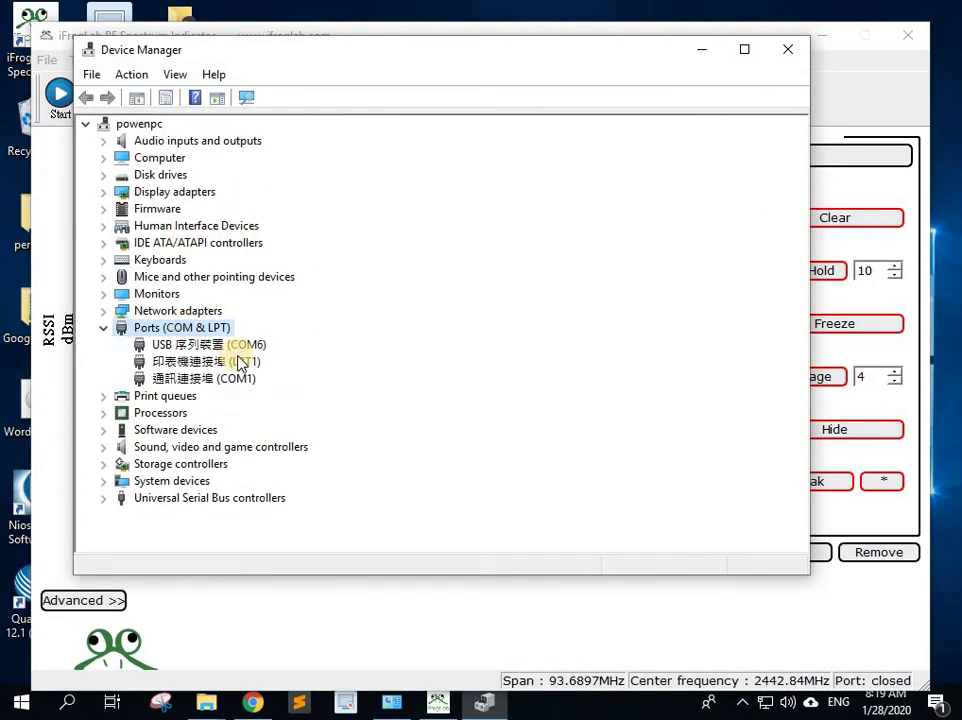
click(247, 346)
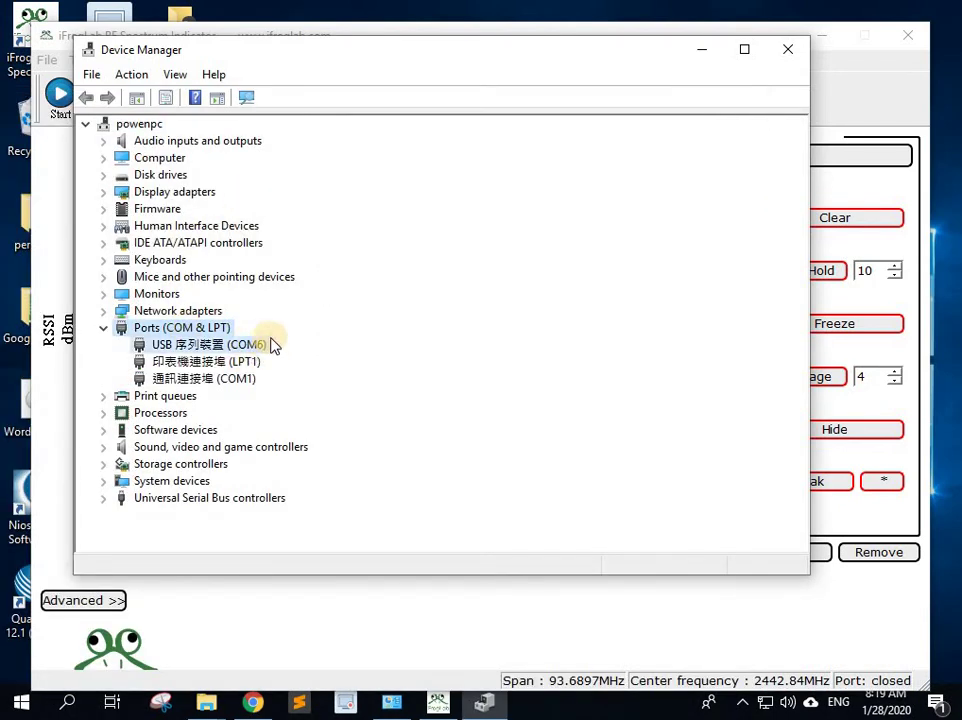
Step: Connect the spectrum analyser on COM6 and start the 2.4 GHz RSSI scan
click(700, 55)
click(327, 99)
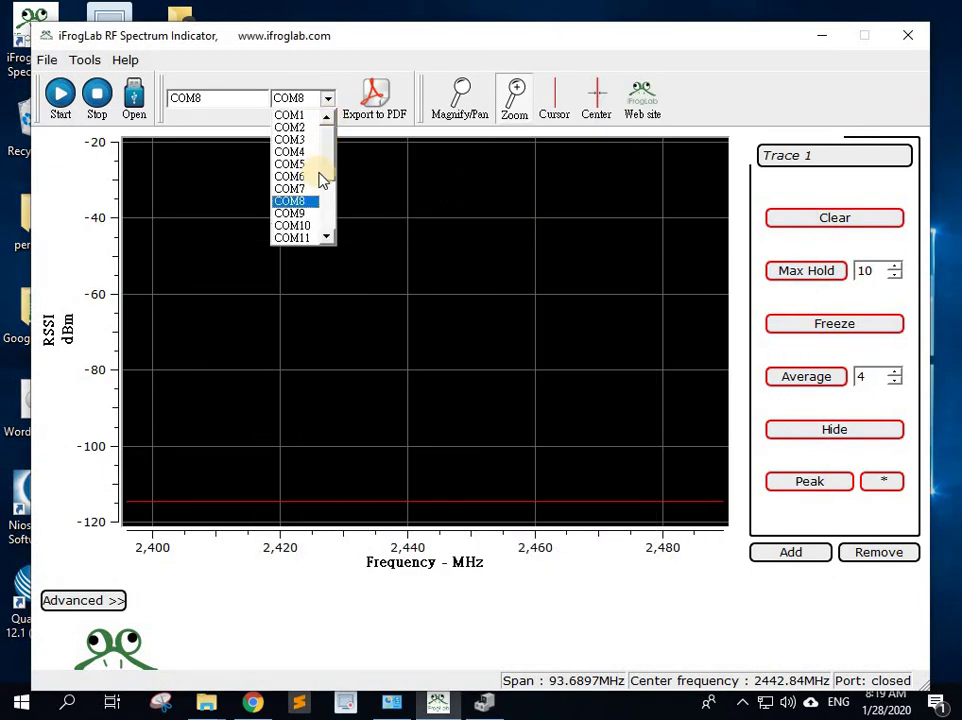
click(318, 184)
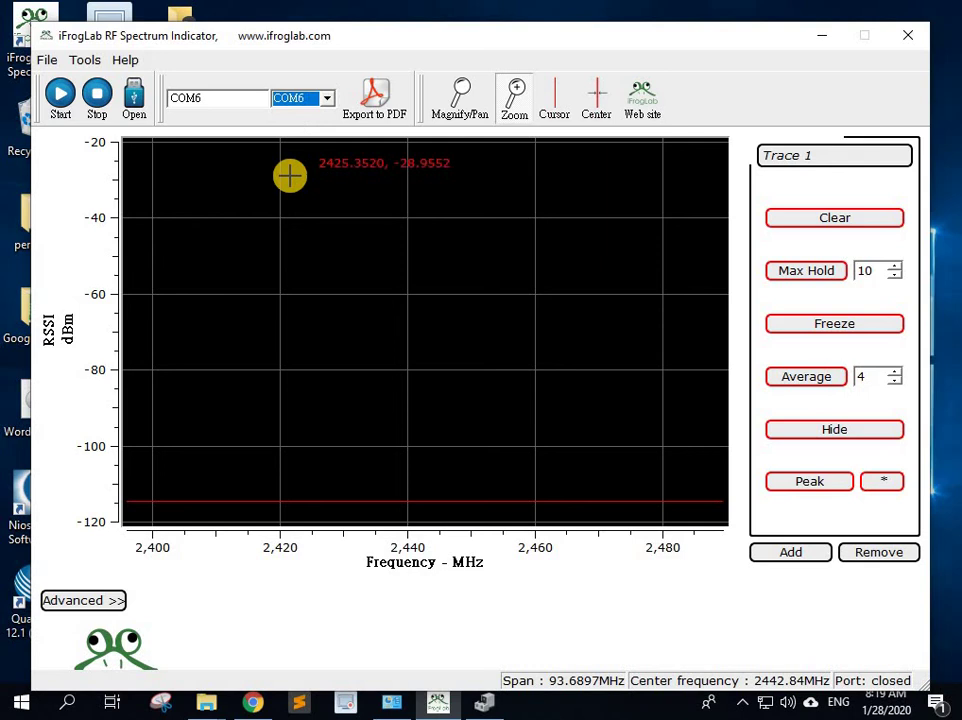
click(137, 94)
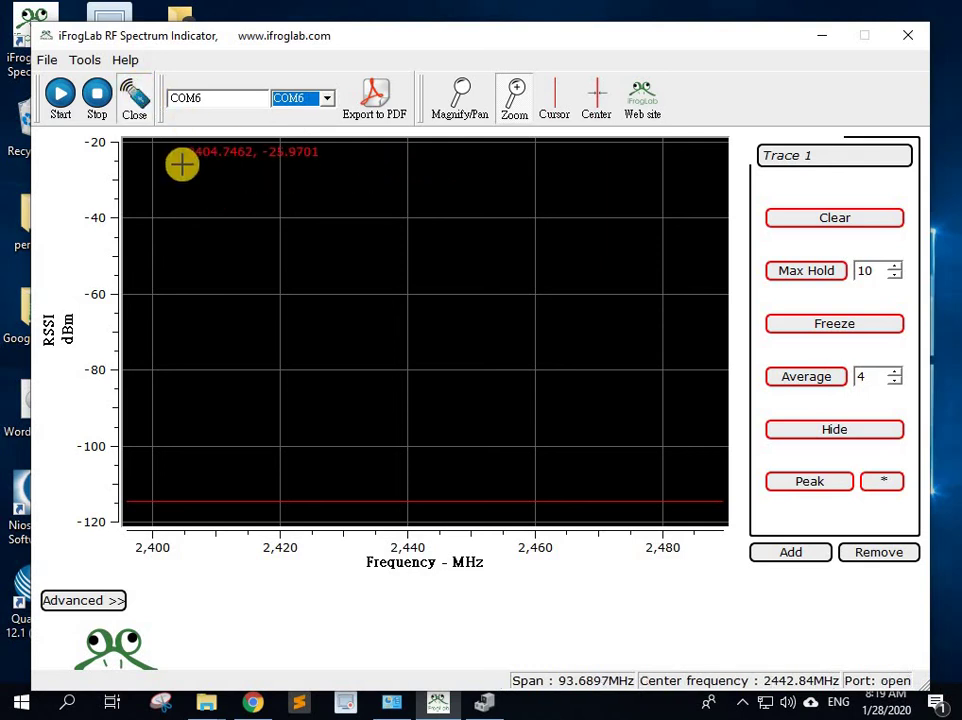
click(59, 101)
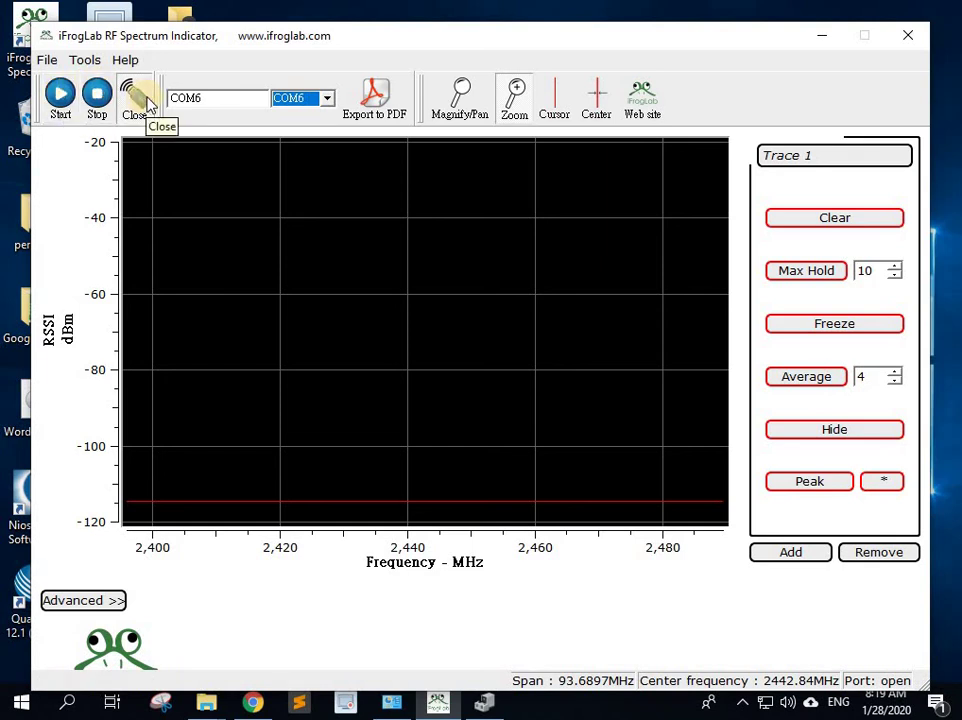
Step: Reconnect the port, zoom the plot to roughly 2403–2456 MHz, and restart scanning
click(148, 95)
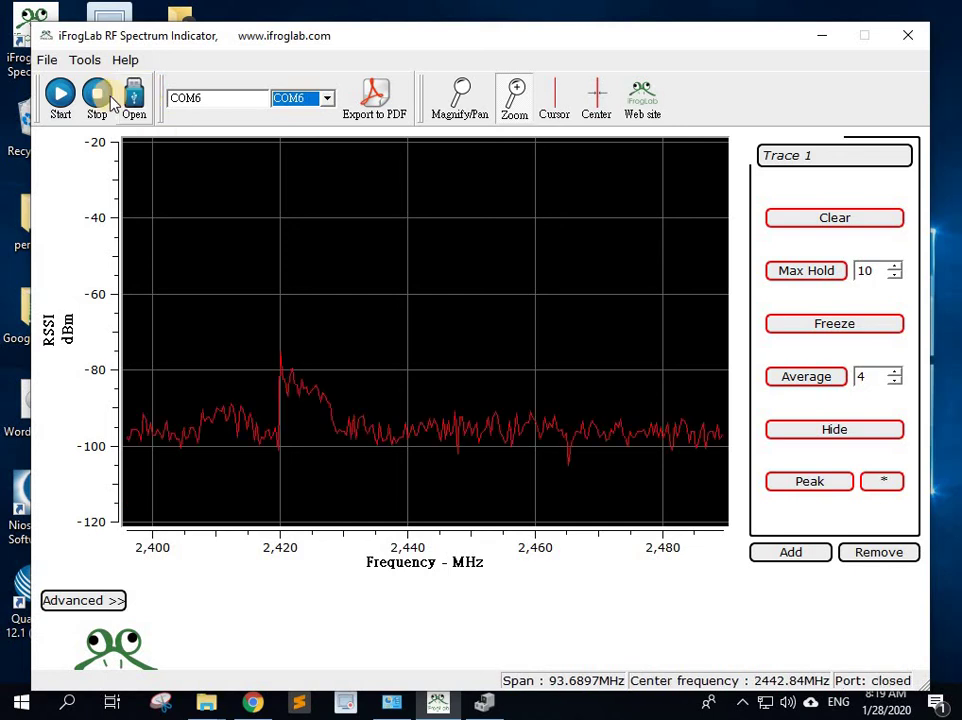
click(61, 100)
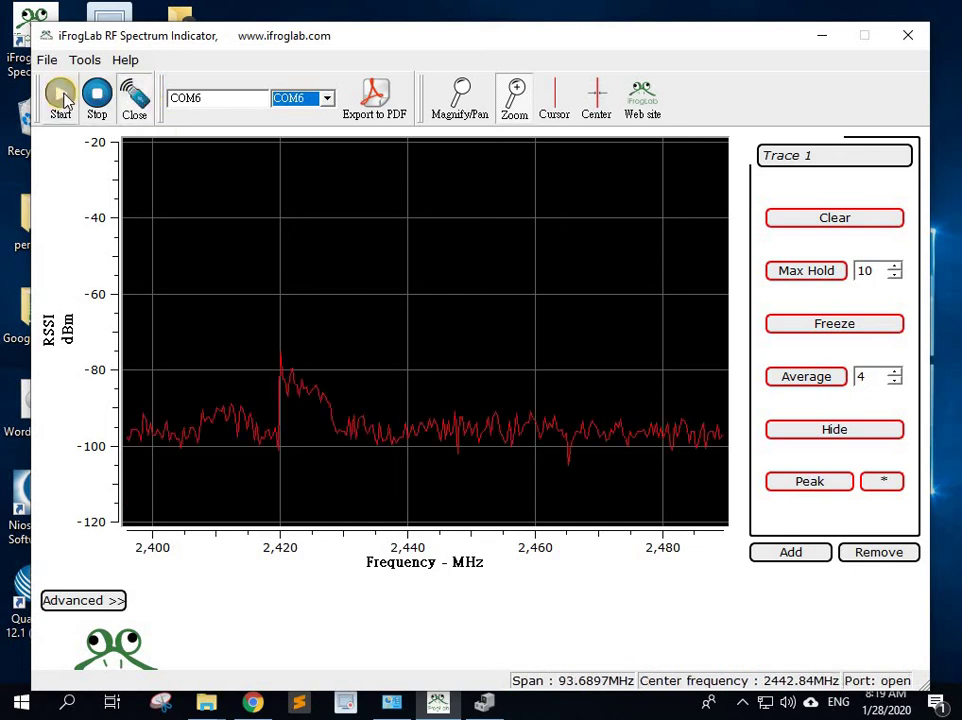
drag(166, 317, 500, 500)
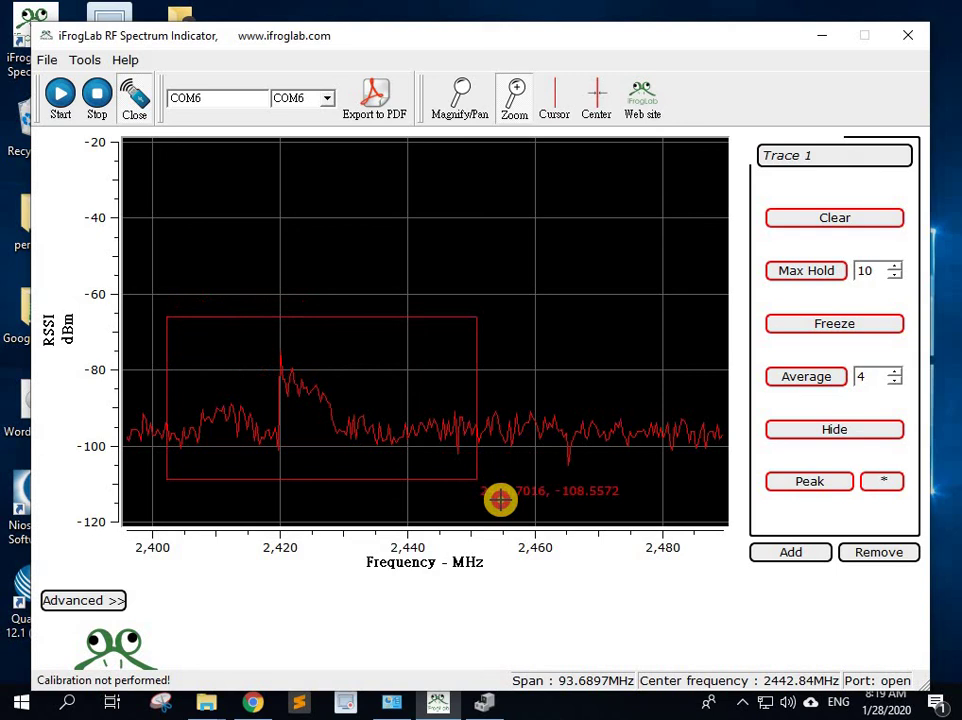
click(72, 102)
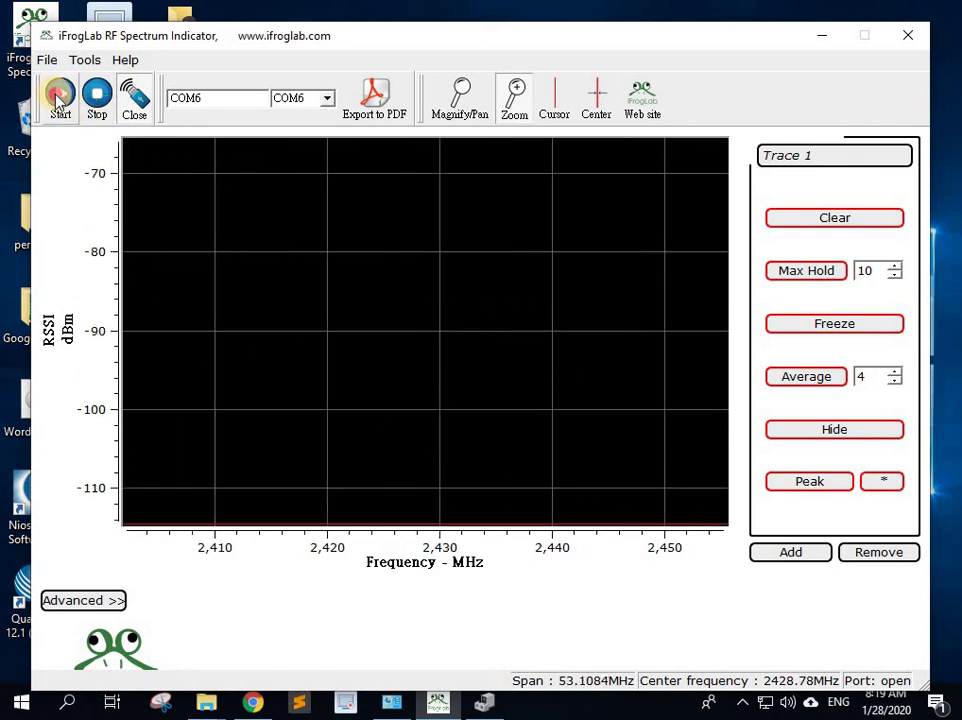